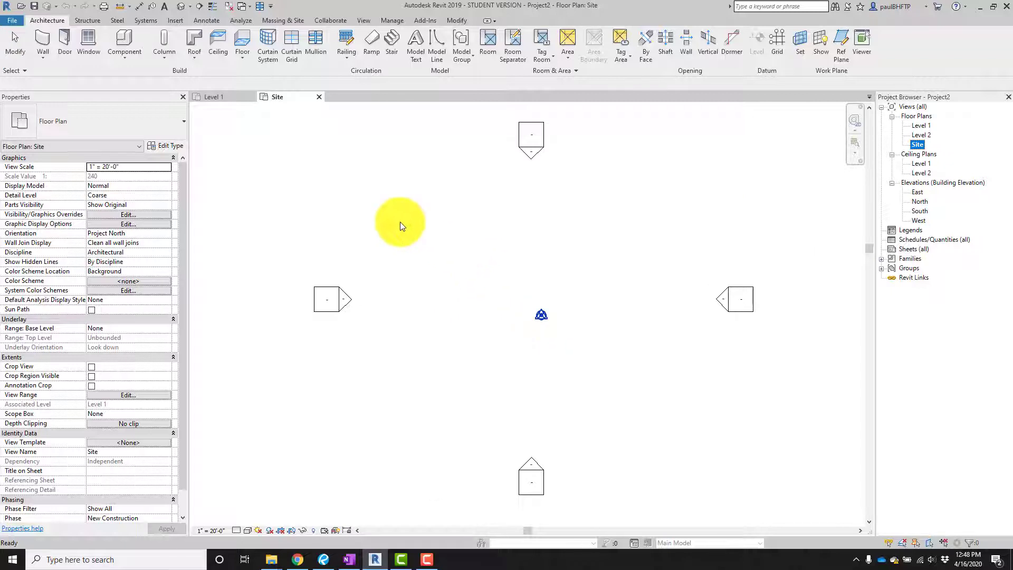
Link the survey.dwg CAD file with import units in feet, positioned Auto - Origin to Origin at Level 1
{"action": "left_click", "coordinate": [176, 21]}
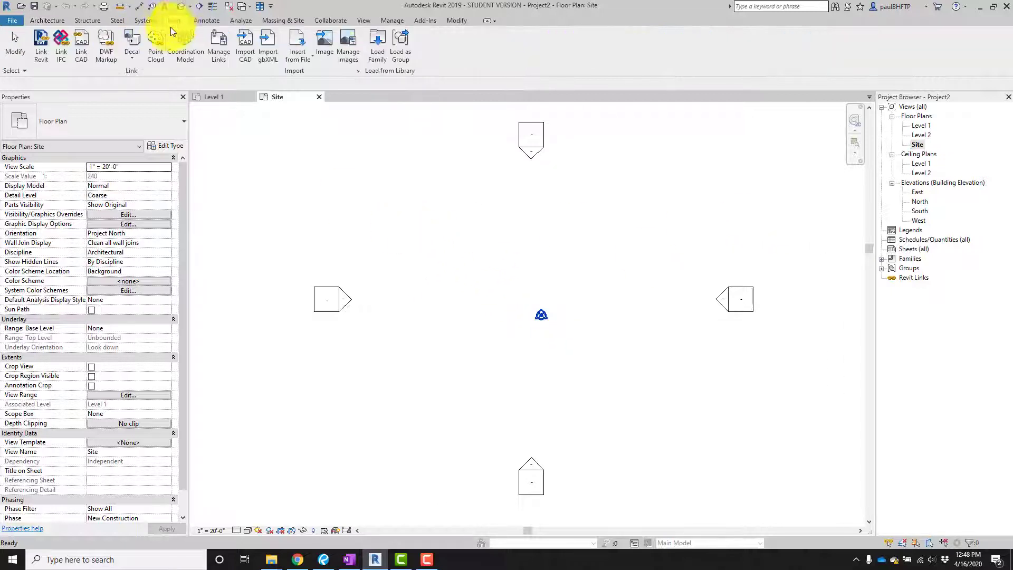
{"action": "left_click", "coordinate": [80, 47]}
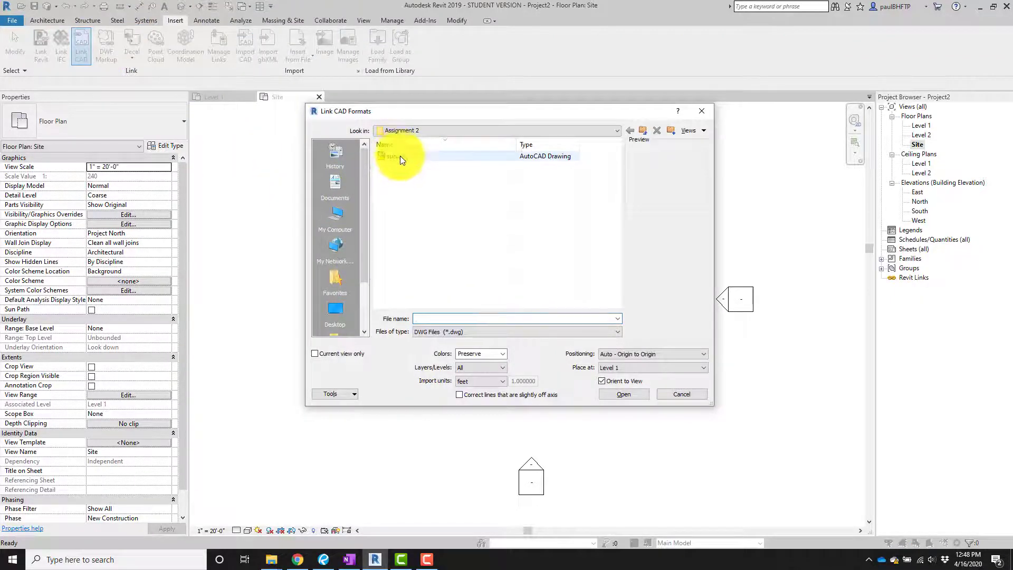
{"action": "left_click", "coordinate": [400, 157]}
{"action": "left_click", "coordinate": [551, 334]}
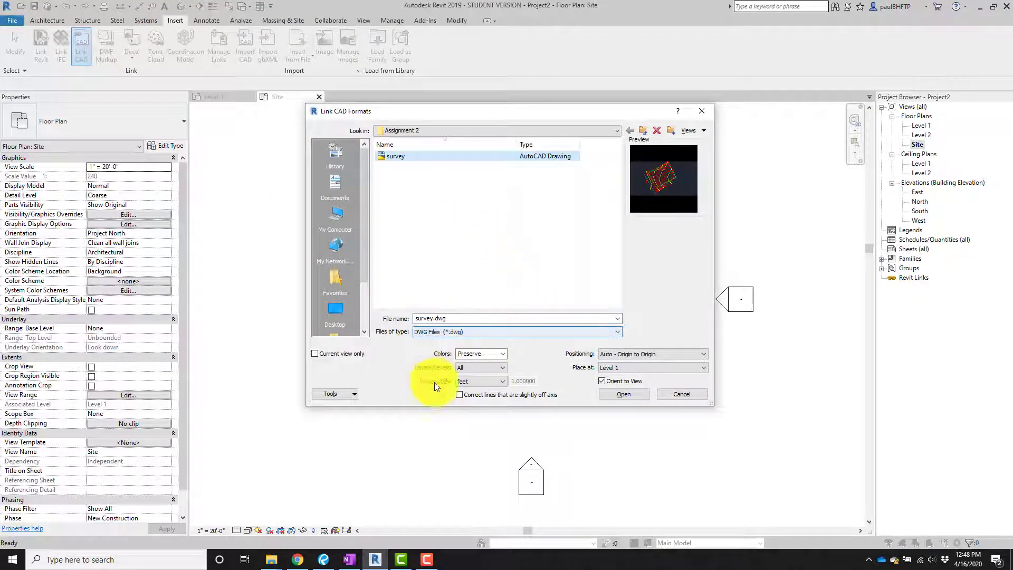
{"action": "left_click", "coordinate": [477, 381]}
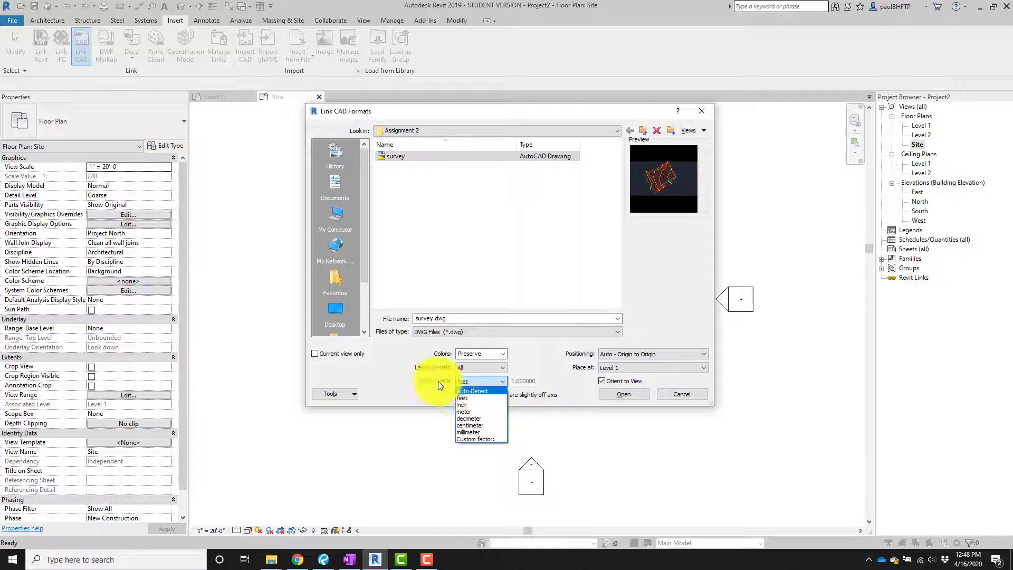
{"action": "left_click", "coordinate": [471, 397]}
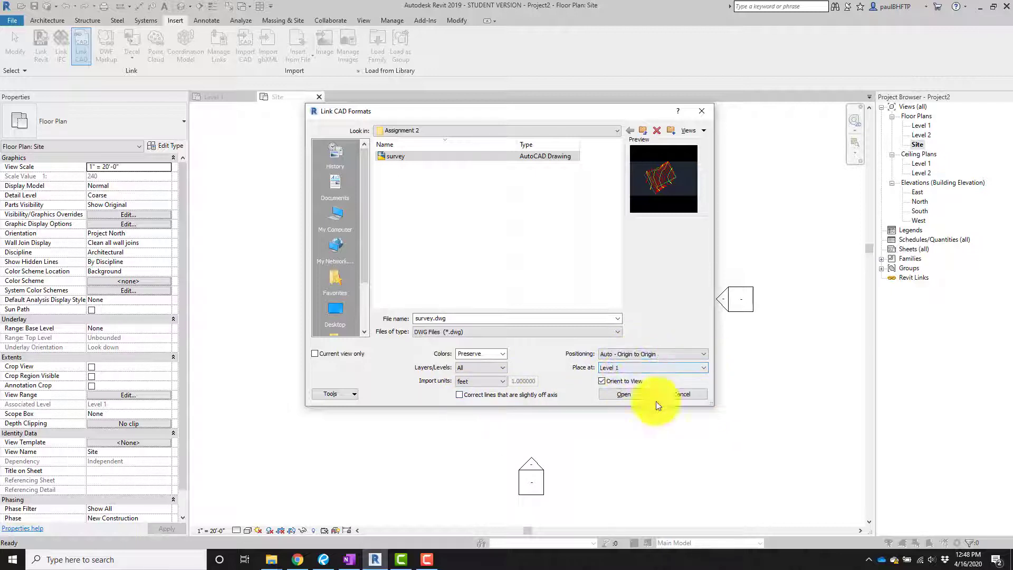
{"action": "left_click", "coordinate": [615, 394]}
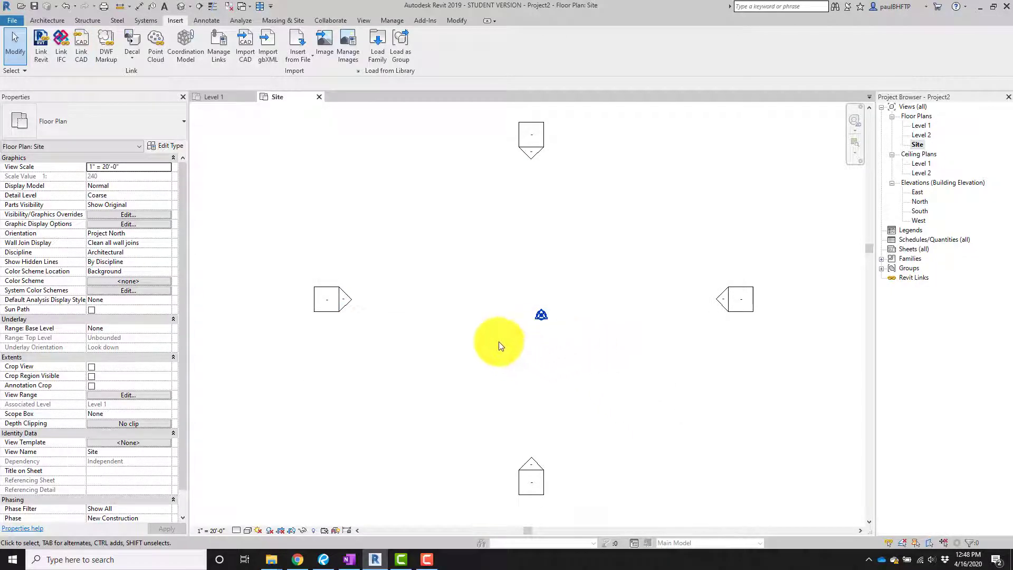
Move the linked survey drawing so it sits centered between the four elevation markers on the Site plan
{"action": "scroll", "coordinate": [454, 356], "scroll_direction": "down", "scroll_amount": 6}
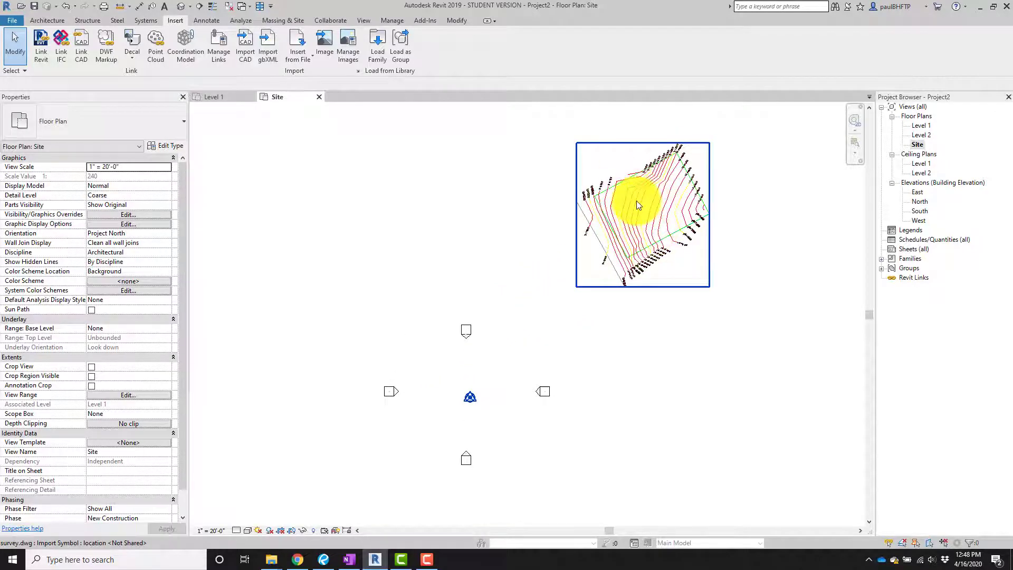
{"action": "left_click", "coordinate": [663, 241]}
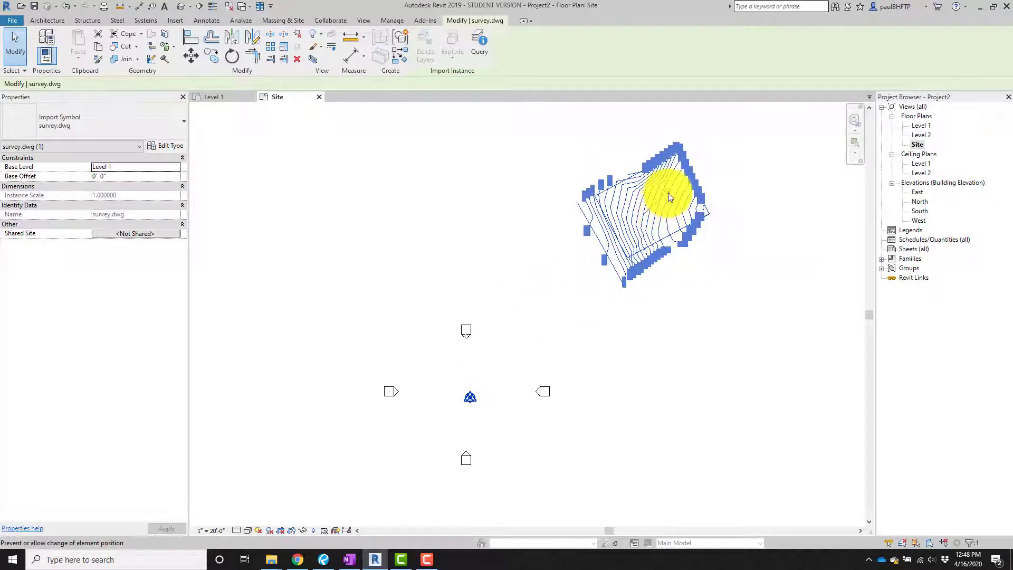
{"action": "left_click_drag", "start_coordinate": [658, 210], "coordinate": [485, 396]}
{"action": "middle_click_drag", "start_coordinate": [617, 373], "coordinate": [728, 280]}
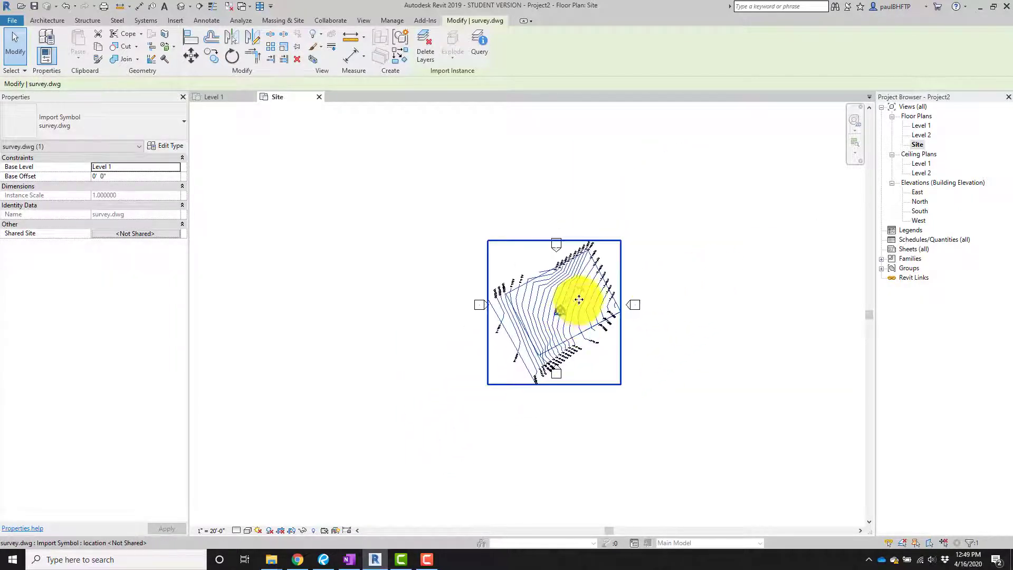
{"action": "scroll", "coordinate": [579, 299], "scroll_direction": "up", "scroll_amount": 5}
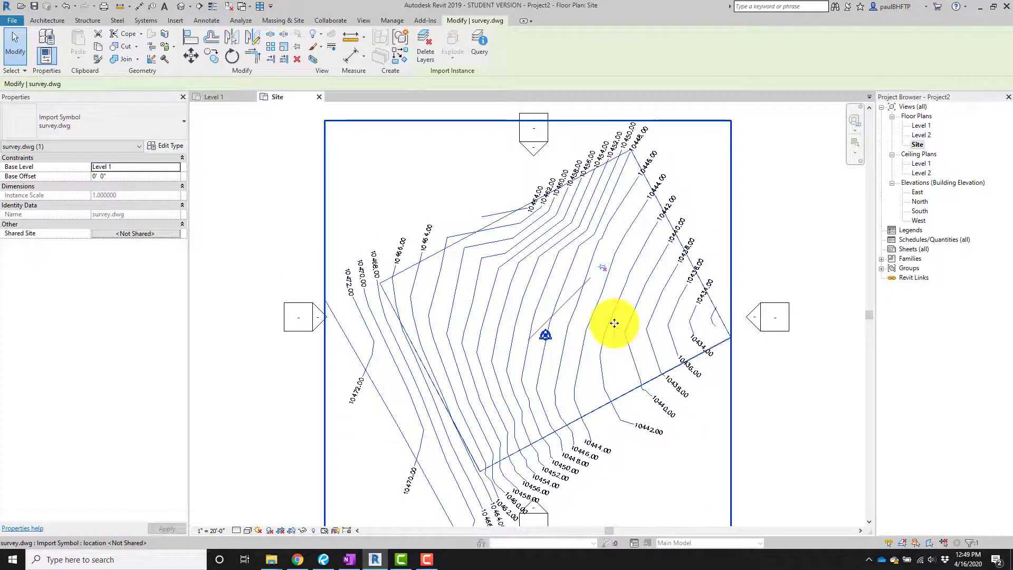
Open the default 3D view and examine the contour lines of the linked survey
{"action": "key", "text": "3"}
{"action": "key", "text": "d"}
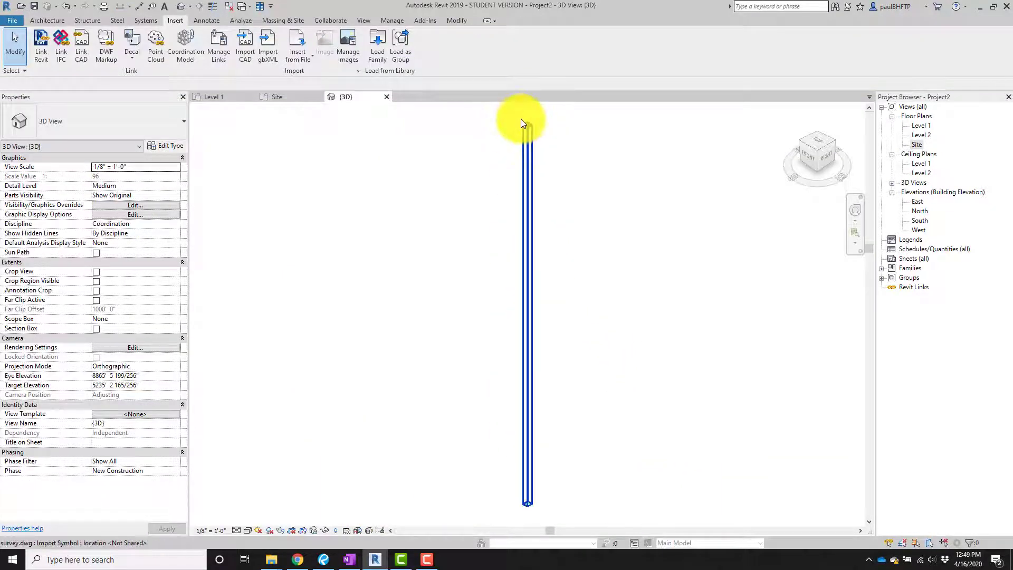
{"action": "scroll", "coordinate": [522, 121], "scroll_direction": "up", "scroll_amount": 10}
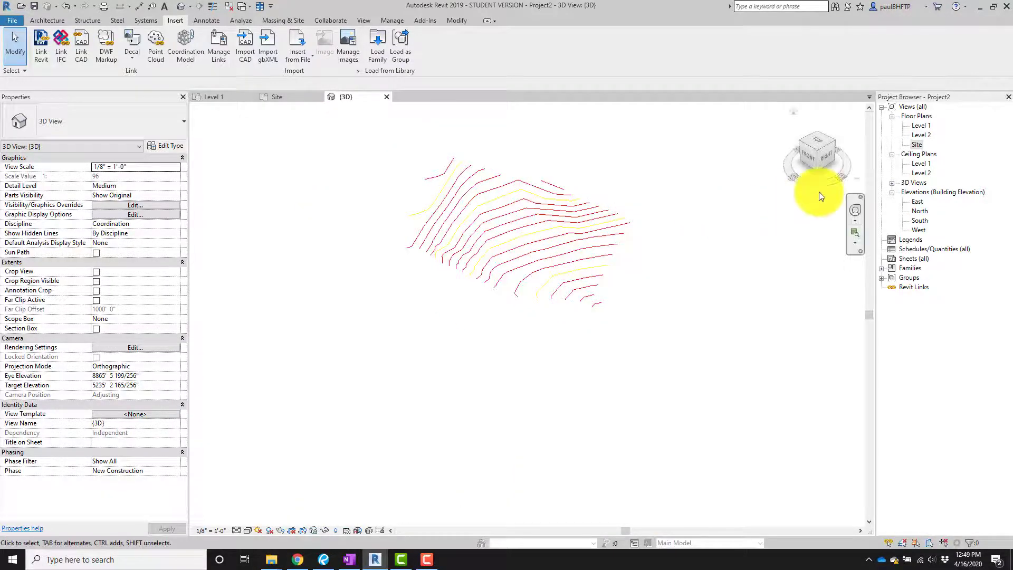
On the Site plan, move the survey point to where the 10450 contour crosses the green property line
{"action": "double_click", "coordinate": [917, 145]}
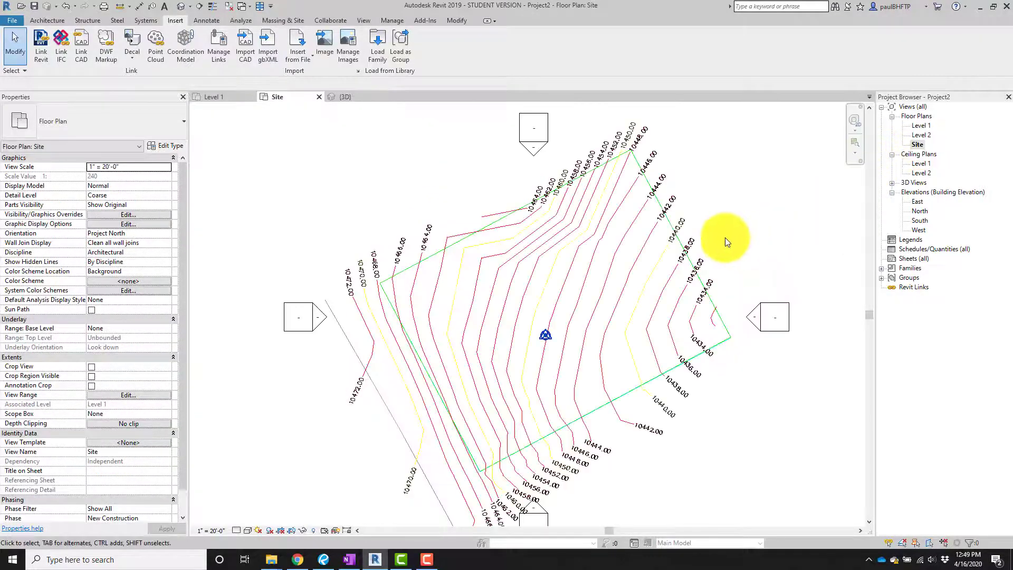
{"action": "key", "text": "Tab"}
{"action": "left_click", "coordinate": [546, 334]}
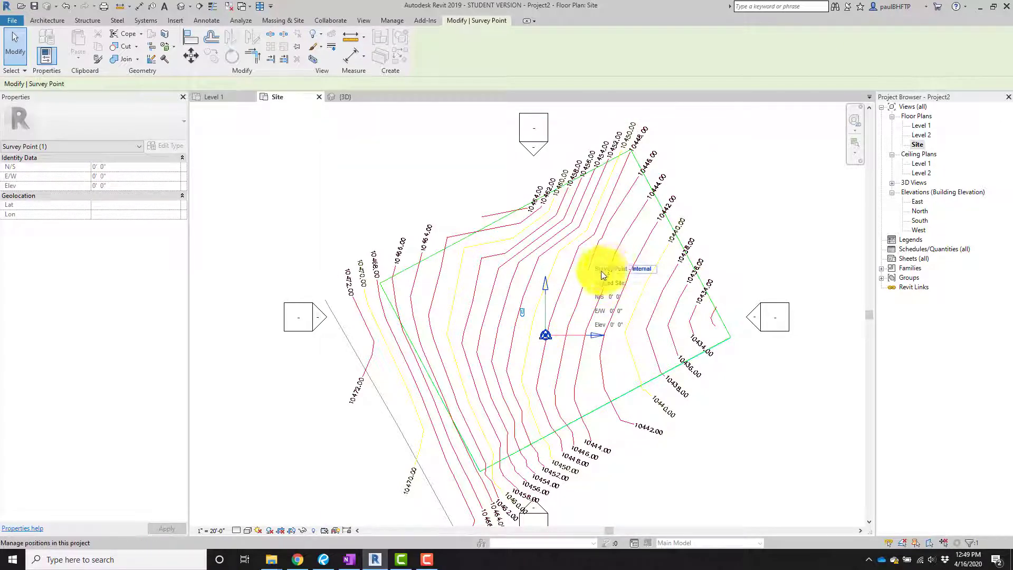
{"action": "scroll", "coordinate": [543, 332], "scroll_direction": "up", "scroll_amount": 5}
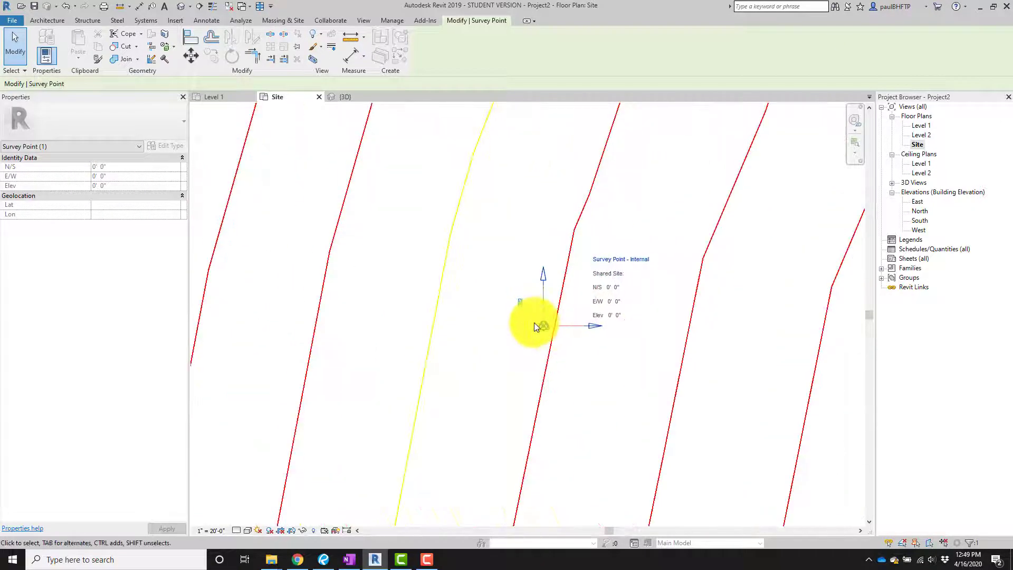
{"action": "scroll", "coordinate": [532, 330], "scroll_direction": "down", "scroll_amount": 5}
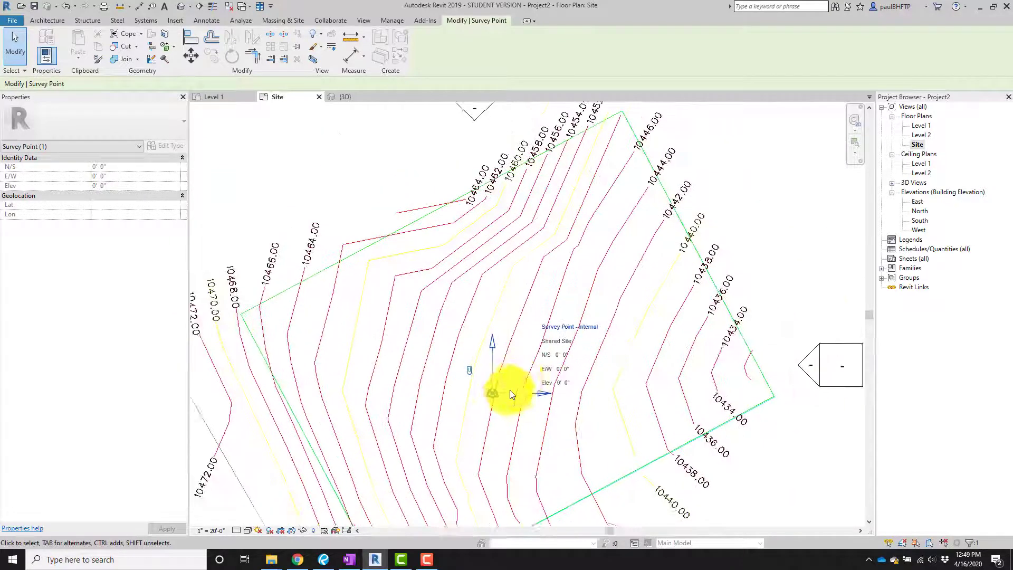
{"action": "scroll", "coordinate": [509, 401], "scroll_direction": "down", "scroll_amount": 2}
{"action": "left_click_drag", "start_coordinate": [477, 434], "coordinate": [589, 211]}
{"action": "scroll", "coordinate": [565, 199], "scroll_direction": "up", "scroll_amount": 4}
{"action": "middle_click_drag", "start_coordinate": [678, 215], "coordinate": [656, 244]}
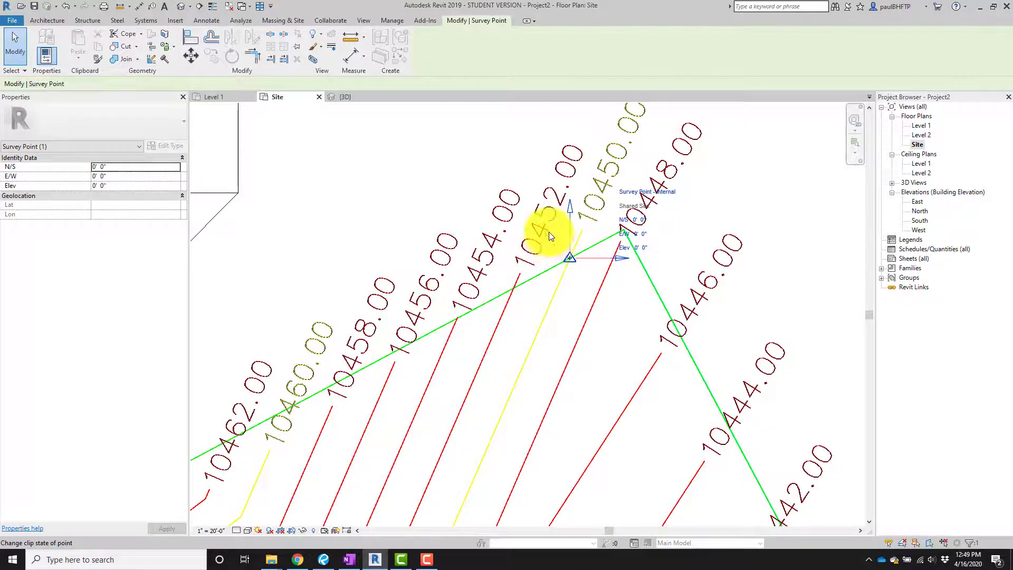
{"action": "scroll", "coordinate": [549, 232], "scroll_direction": "up", "scroll_amount": 2}
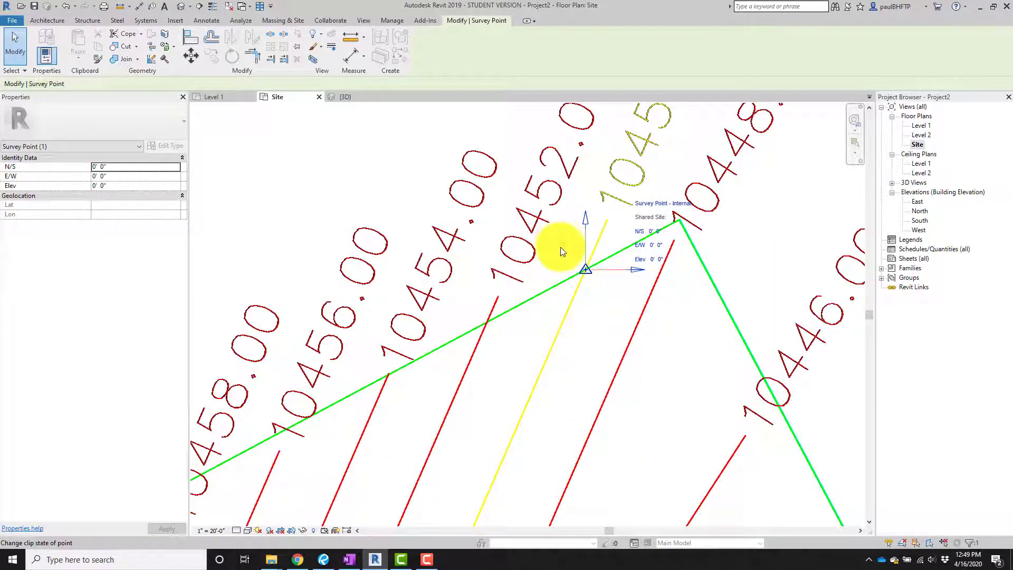
Set the survey point's elevation to 10450 feet
{"action": "left_click", "coordinate": [659, 259]}
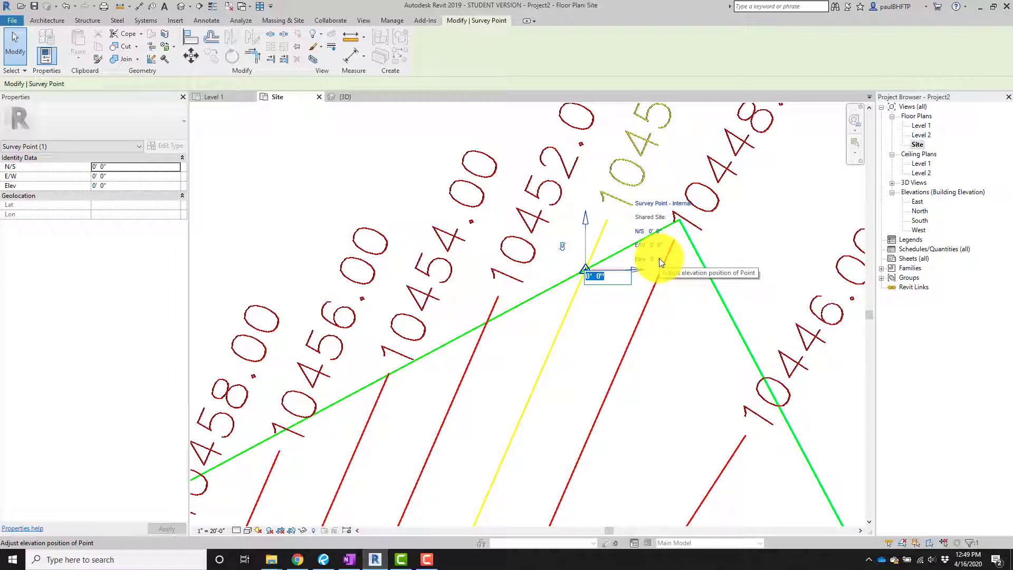
{"action": "type", "text": "10450"}
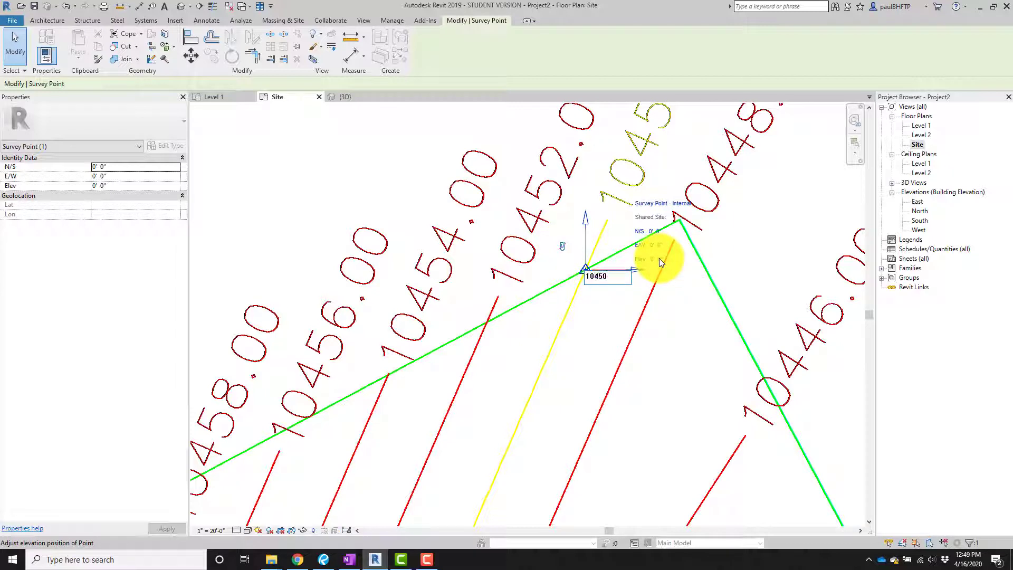
{"action": "key", "text": "Return"}
{"action": "scroll", "coordinate": [617, 321], "scroll_direction": "down", "scroll_amount": 2}
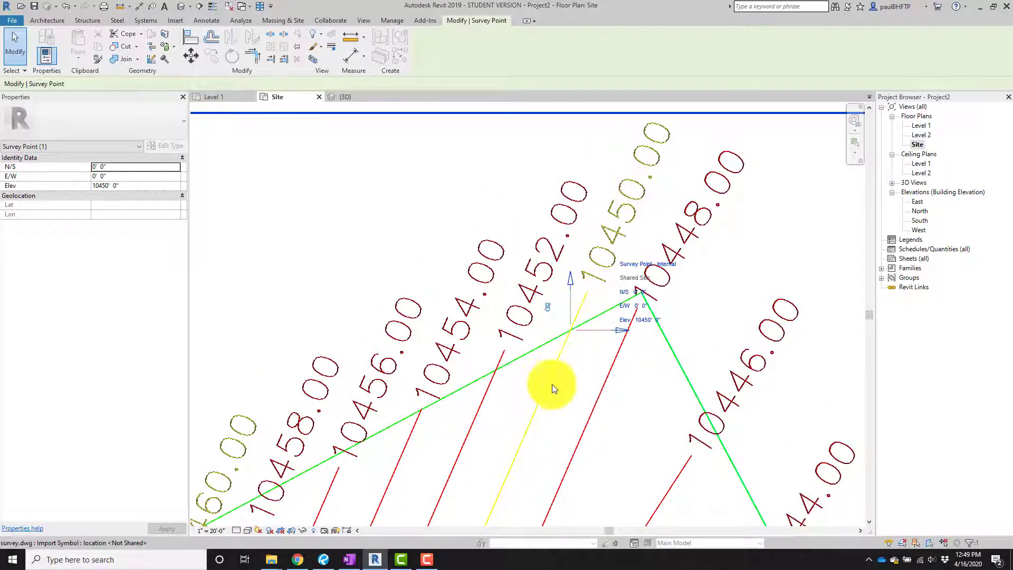
{"action": "key", "text": "Escape"}
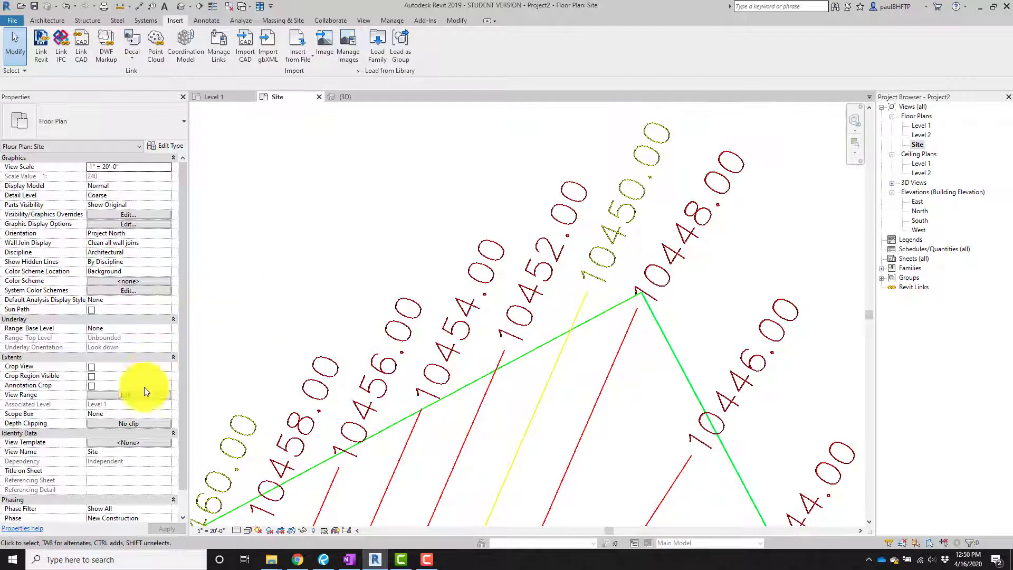
Set the Top and Cut plane offsets of the Site plan's view range to 12000'
{"action": "left_click", "coordinate": [119, 393]}
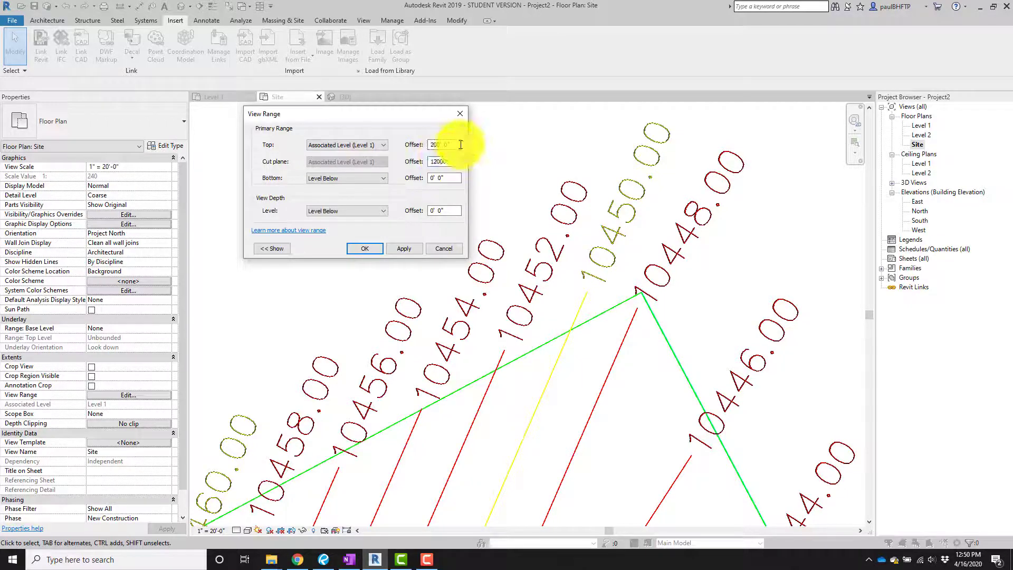
{"action": "left_click_drag", "start_coordinate": [460, 144], "coordinate": [428, 140]}
{"action": "type", "text": "12000"}
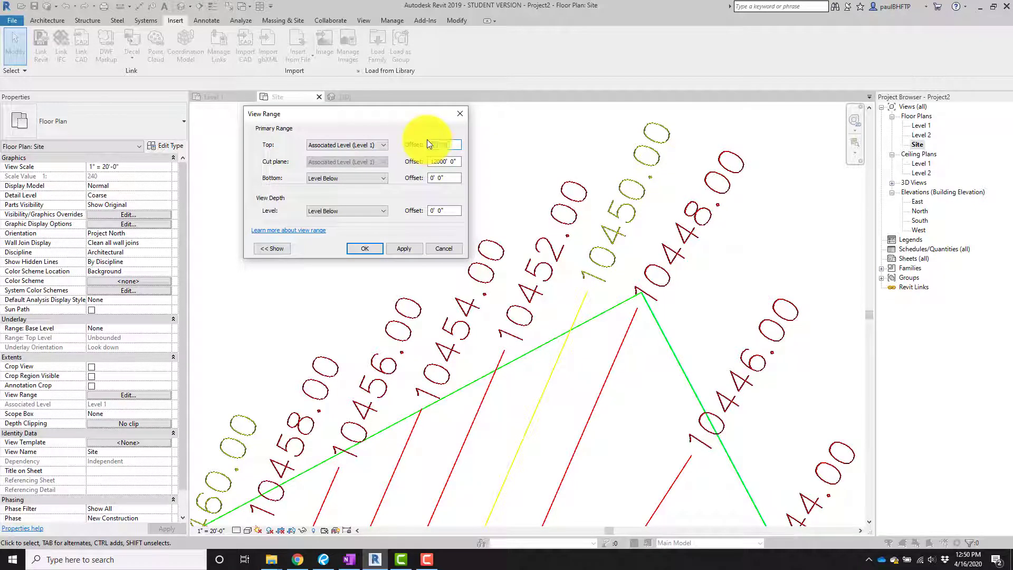
{"action": "left_click", "coordinate": [405, 250]}
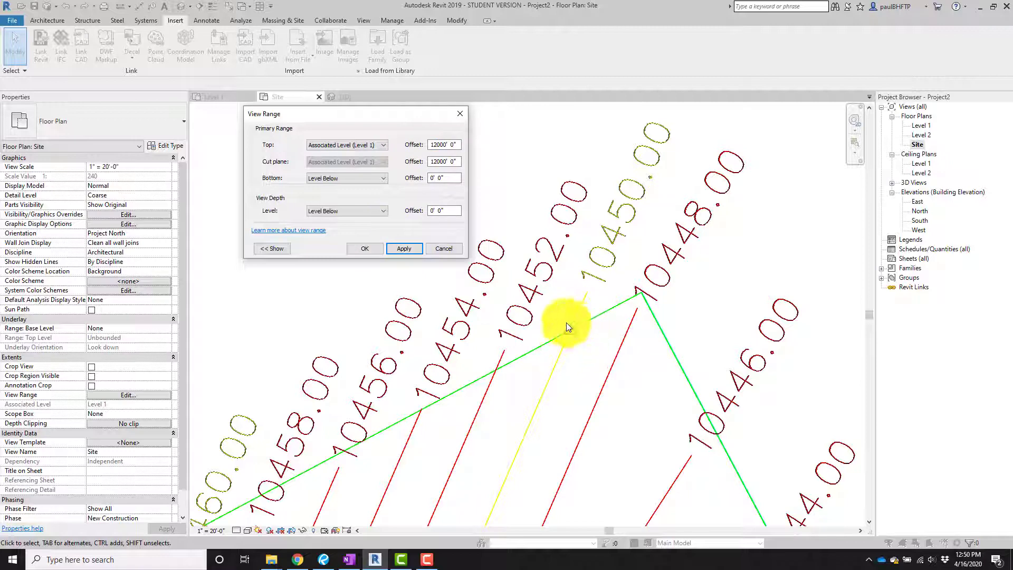
{"action": "left_click", "coordinate": [370, 248]}
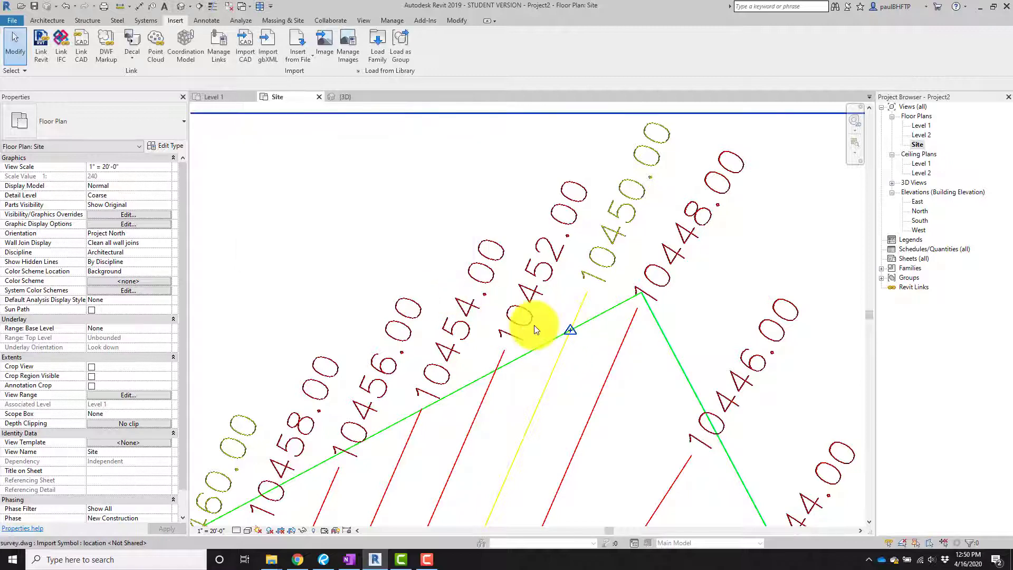
Make the Project Base Point and Survey Point under the Site category visible in the 3D view
{"action": "key", "text": "ctrl+Tab"}
{"action": "mouse_move", "coordinate": [548, 310]}
{"action": "middle_mouse_down"}
{"action": "mouse_move", "coordinate": [555, 327]}
{"action": "mouse_move", "coordinate": [549, 319]}
{"action": "middle_mouse_up"}
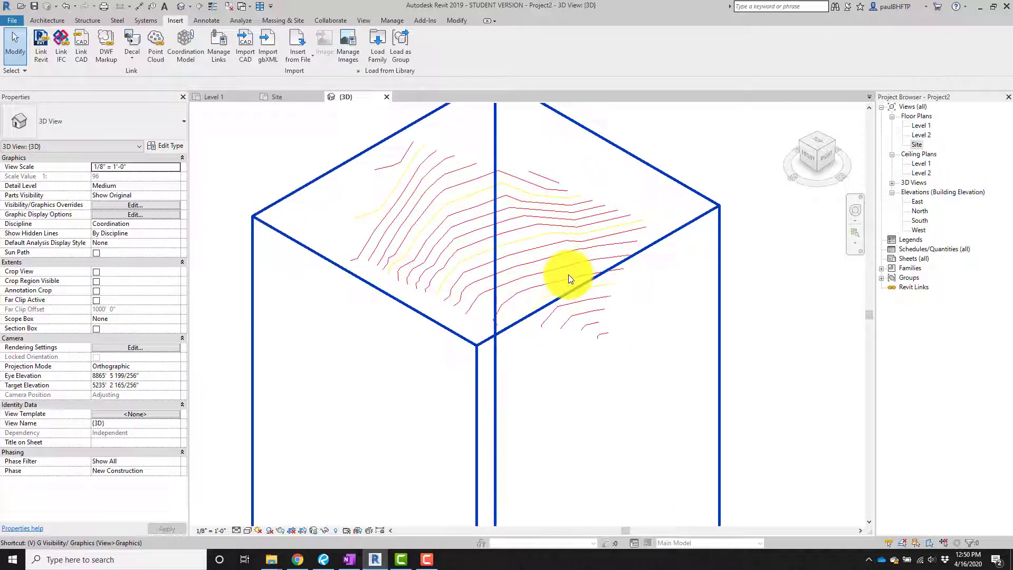
{"action": "key", "text": "v"}
{"action": "key", "text": "v"}
{"action": "scroll", "coordinate": [429, 211], "scroll_direction": "down", "scroll_amount": 6}
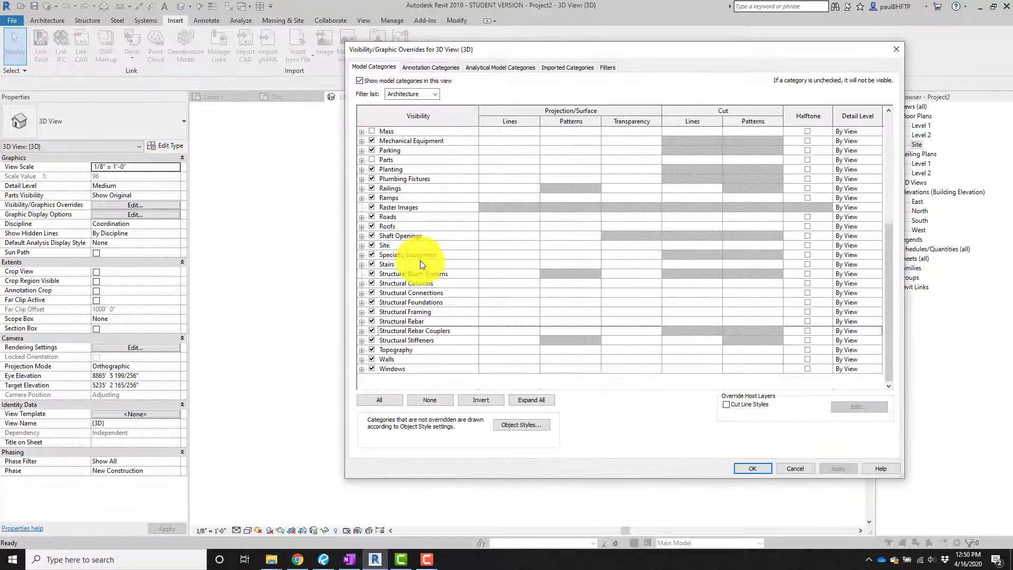
{"action": "left_click", "coordinate": [362, 245]}
{"action": "left_click", "coordinate": [382, 283]}
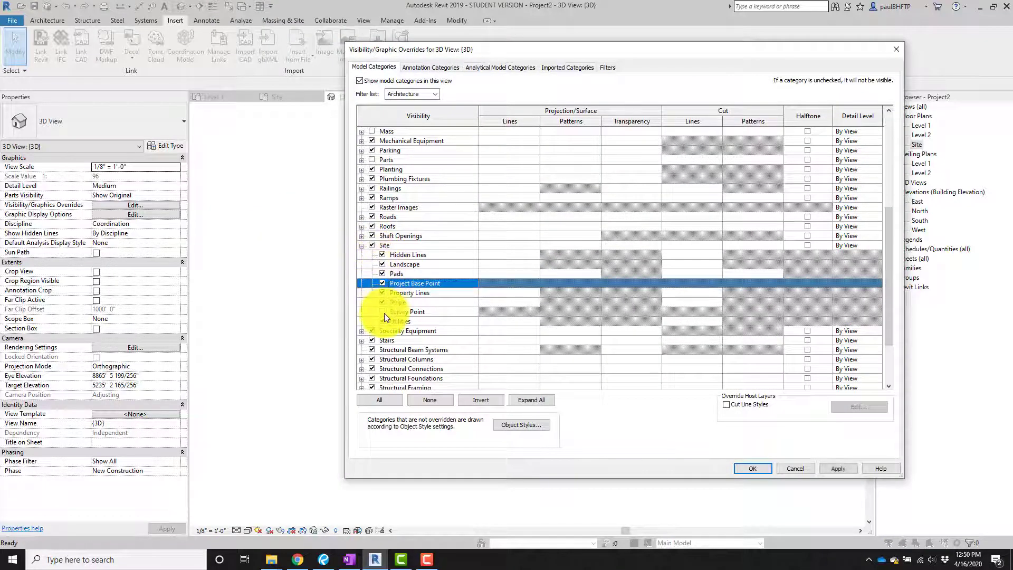
{"action": "left_click", "coordinate": [382, 312]}
{"action": "left_click", "coordinate": [752, 467]}
Start a toposurface in the 3D view, creating it from the linked survey.dwg import instance
{"action": "scroll", "coordinate": [637, 221], "scroll_direction": "up", "scroll_amount": 8}
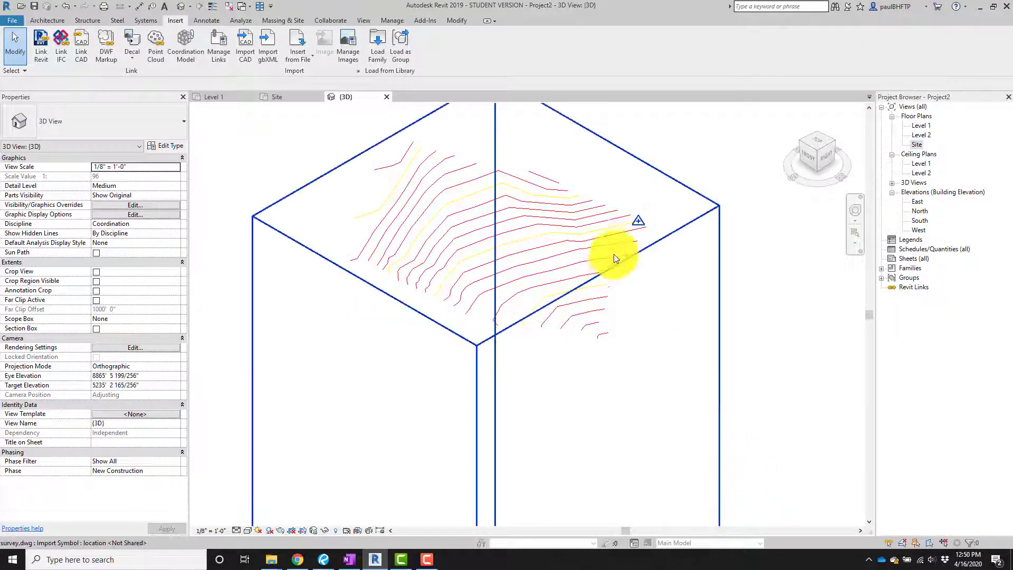
{"action": "scroll", "coordinate": [641, 211], "scroll_direction": "up", "scroll_amount": 1}
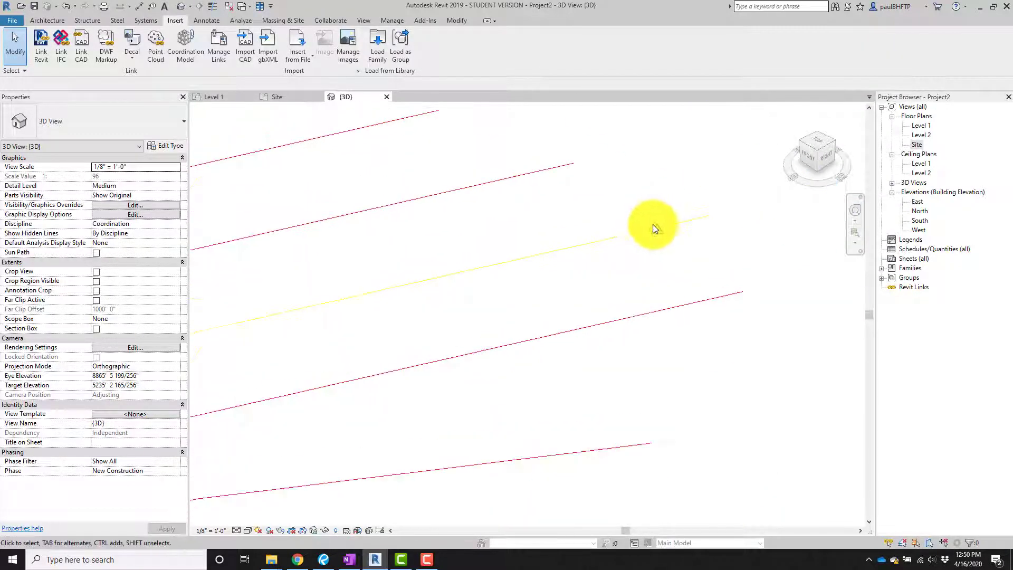
{"action": "scroll", "coordinate": [653, 223], "scroll_direction": "down", "scroll_amount": 5}
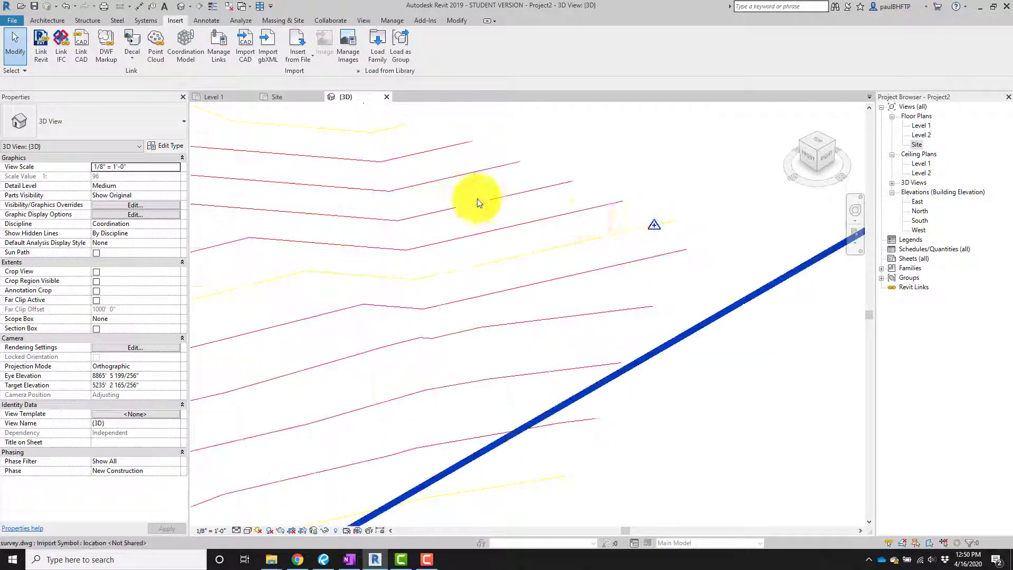
{"action": "middle_click_drag", "start_coordinate": [466, 298], "coordinate": [516, 303]}
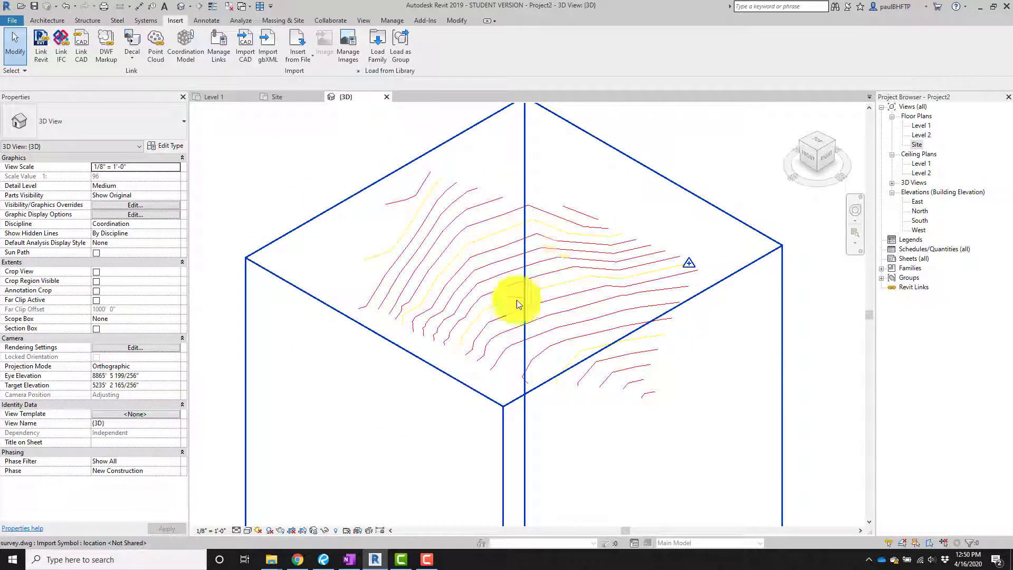
{"action": "left_click", "coordinate": [282, 21]}
{"action": "left_click", "coordinate": [255, 42]}
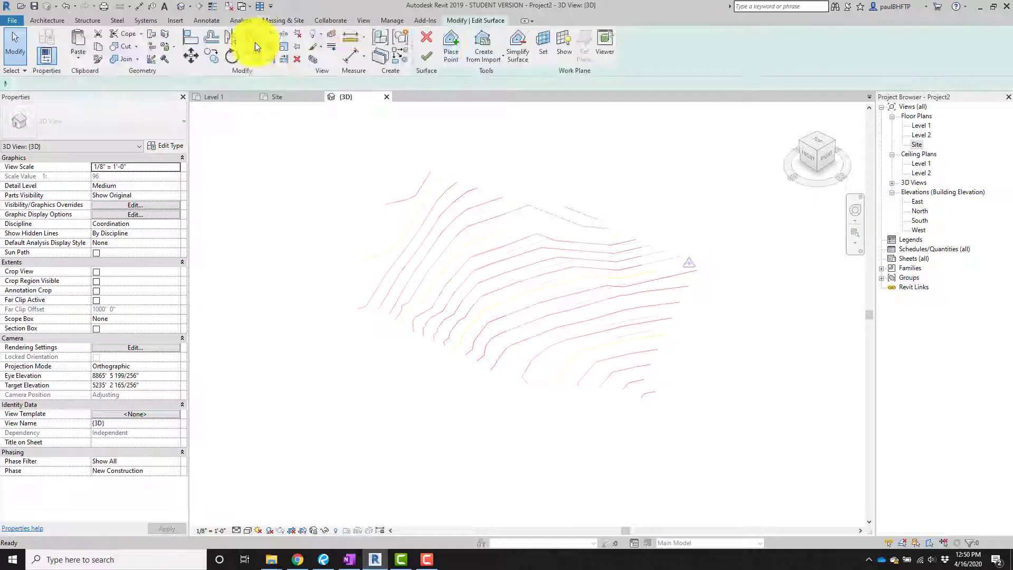
{"action": "left_click", "coordinate": [478, 47]}
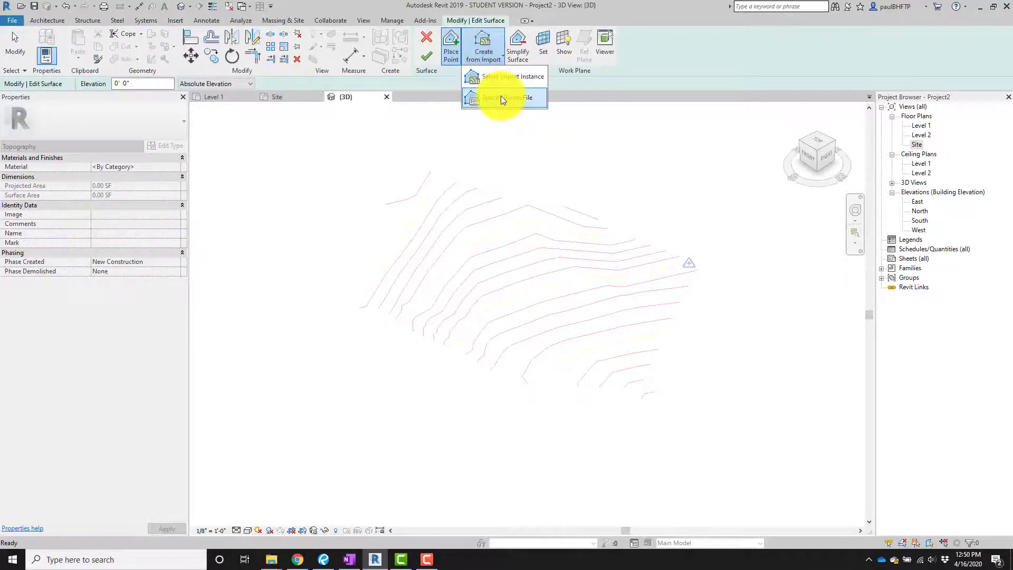
{"action": "left_click", "coordinate": [505, 74]}
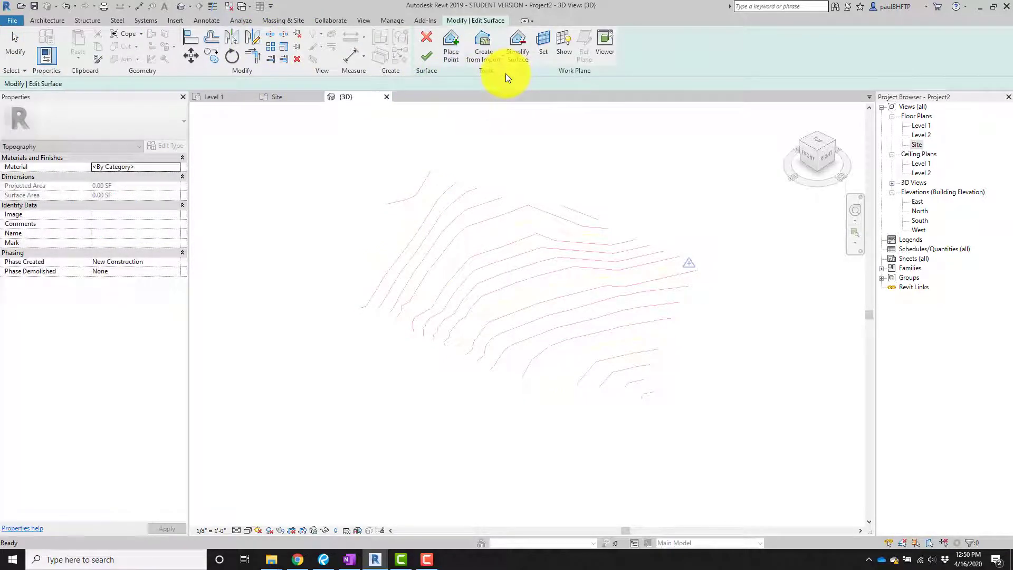
{"action": "left_click", "coordinate": [517, 214]}
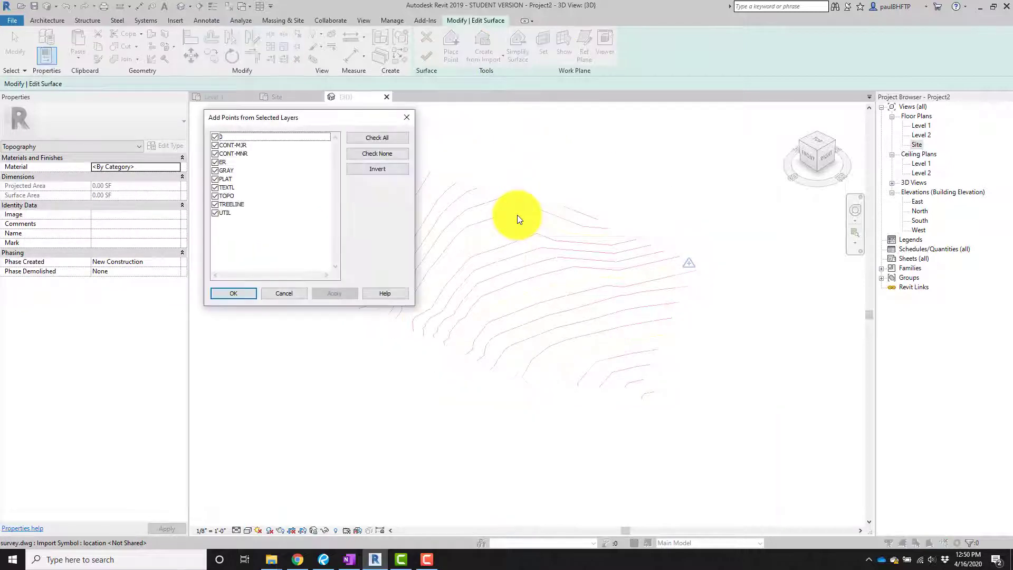
Take the surface points from only the CONT-MJR and CONT-MNR layers and finish the toposurface
{"action": "left_click_drag", "start_coordinate": [233, 137], "coordinate": [220, 214]}
{"action": "left_click", "coordinate": [242, 147]}
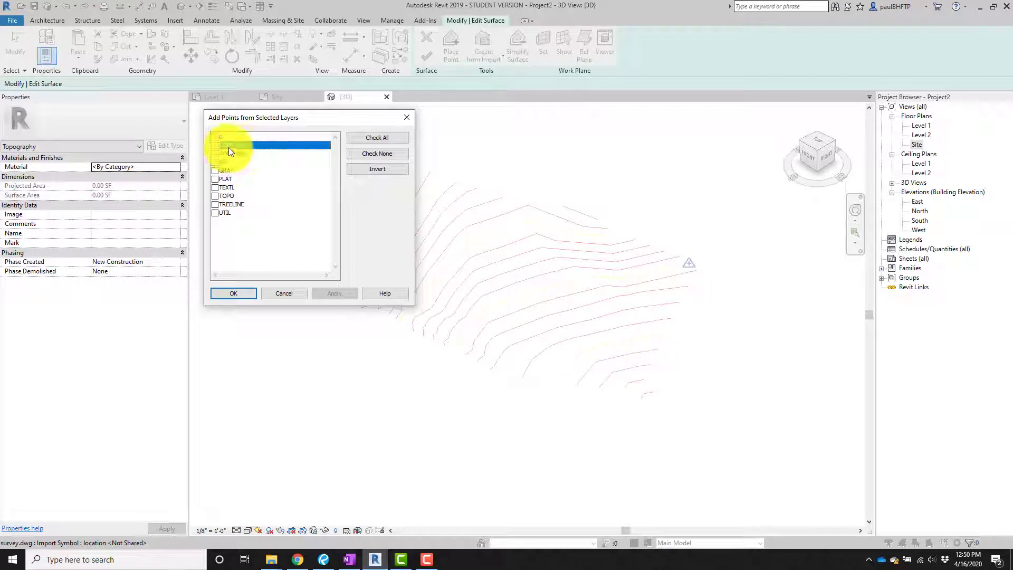
{"action": "left_click", "coordinate": [229, 155], "text": "shift"}
{"action": "left_click", "coordinate": [216, 154]}
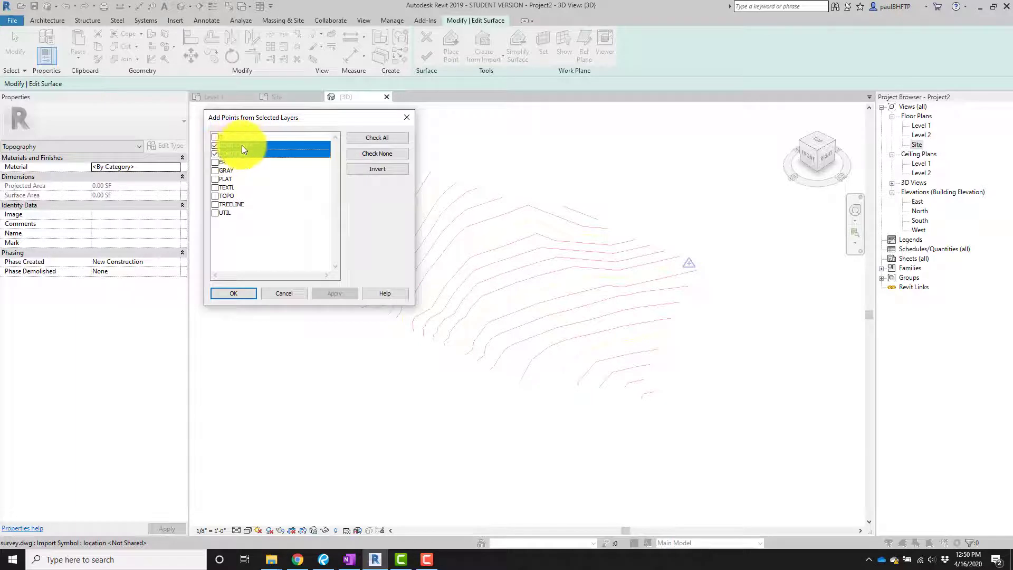
{"action": "left_click", "coordinate": [238, 294]}
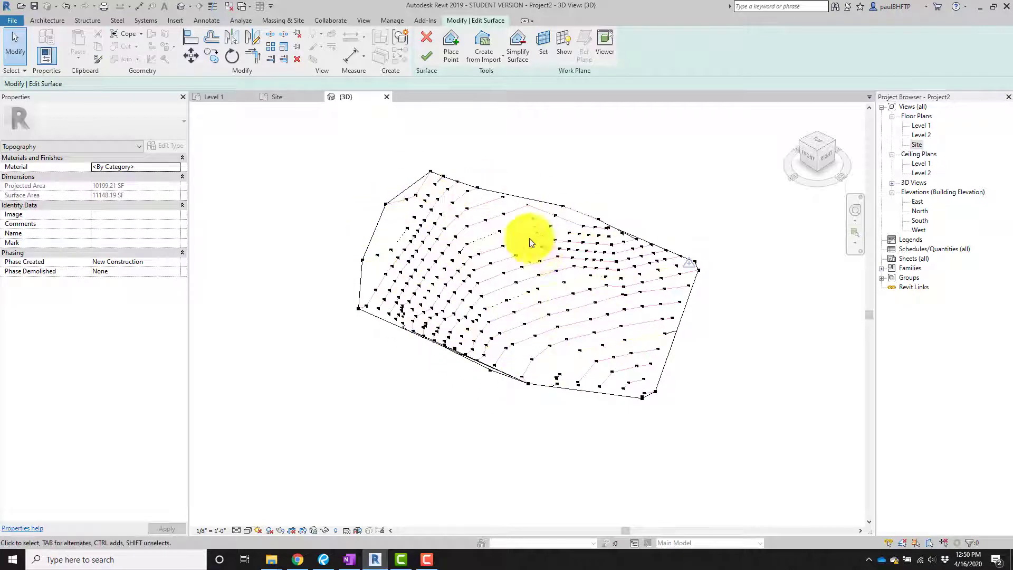
{"action": "left_click", "coordinate": [425, 58]}
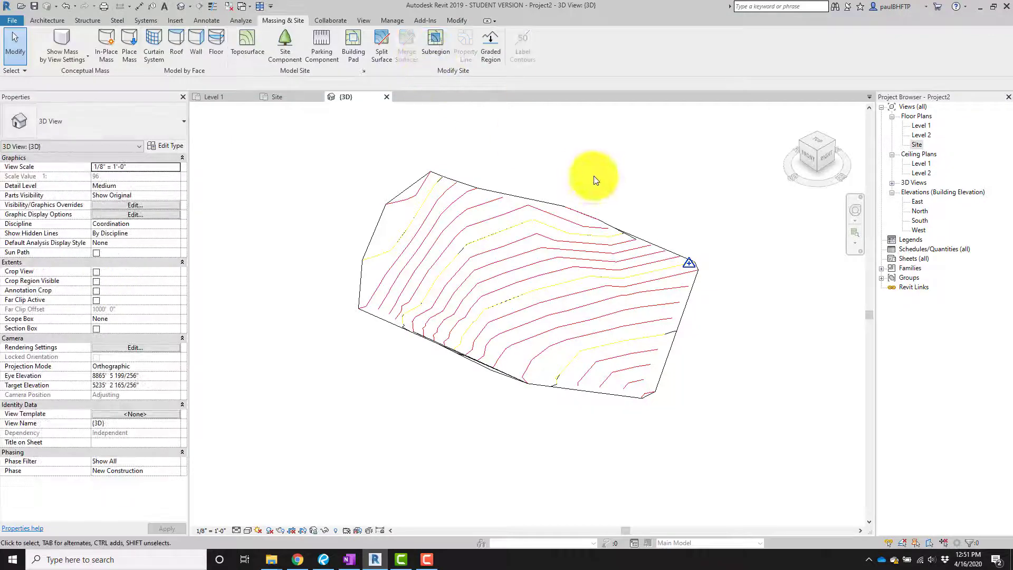
Open the Site floor plan and examine the toposurface contours against the survey's elevation labels and the survey point
{"action": "scroll", "coordinate": [535, 260], "scroll_direction": "down", "scroll_amount": 2}
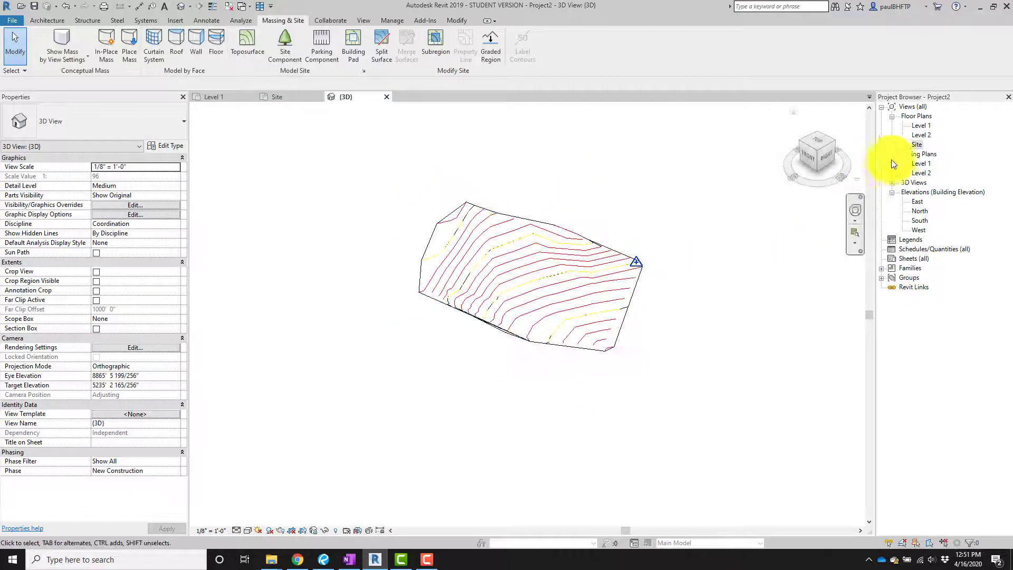
{"action": "double_click", "coordinate": [917, 144]}
{"action": "scroll", "coordinate": [705, 222], "scroll_direction": "down", "scroll_amount": 2}
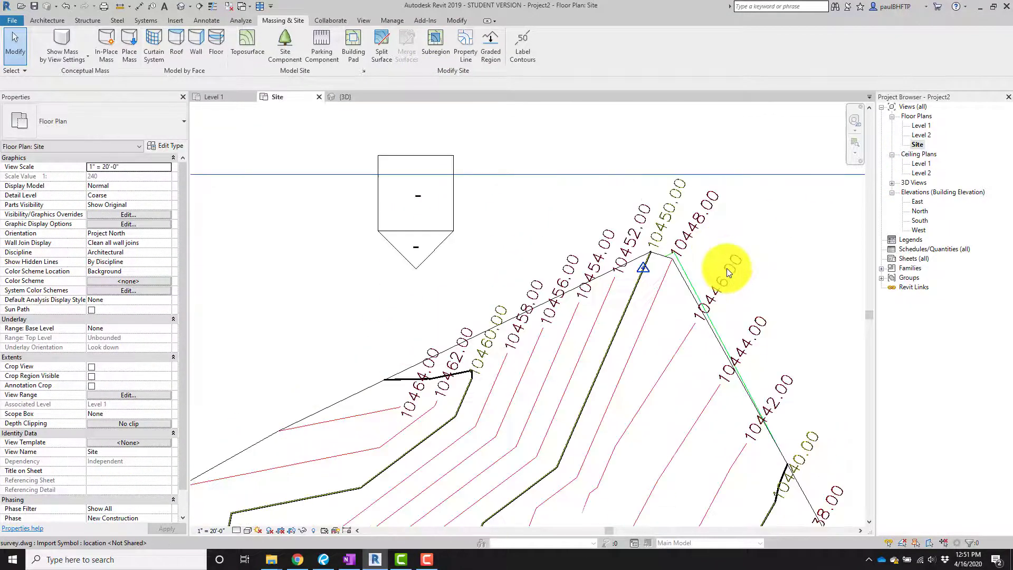
{"action": "scroll", "coordinate": [661, 168], "scroll_direction": "down", "scroll_amount": 5}
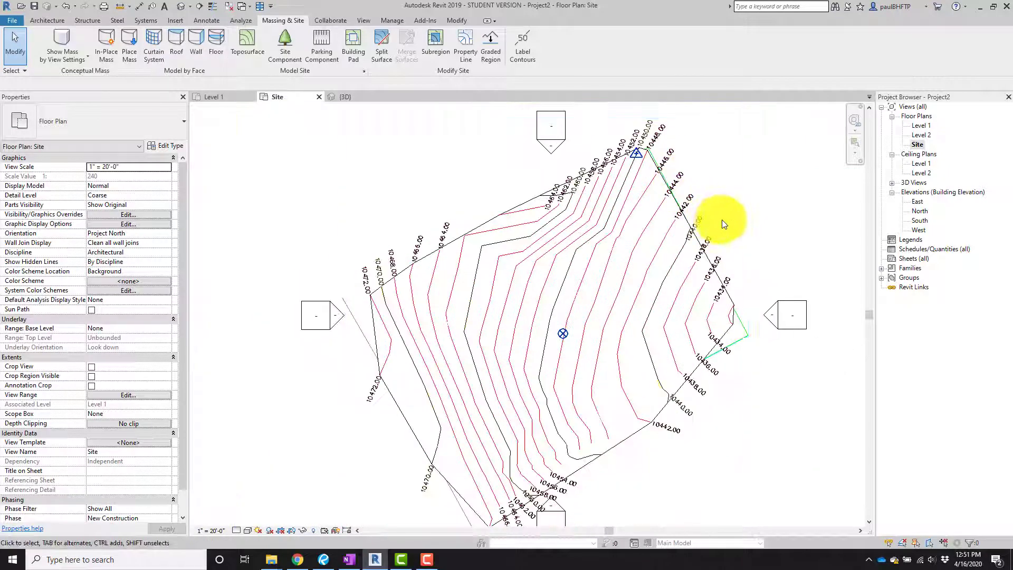
{"action": "middle_click_drag", "start_coordinate": [714, 220], "coordinate": [724, 205]}
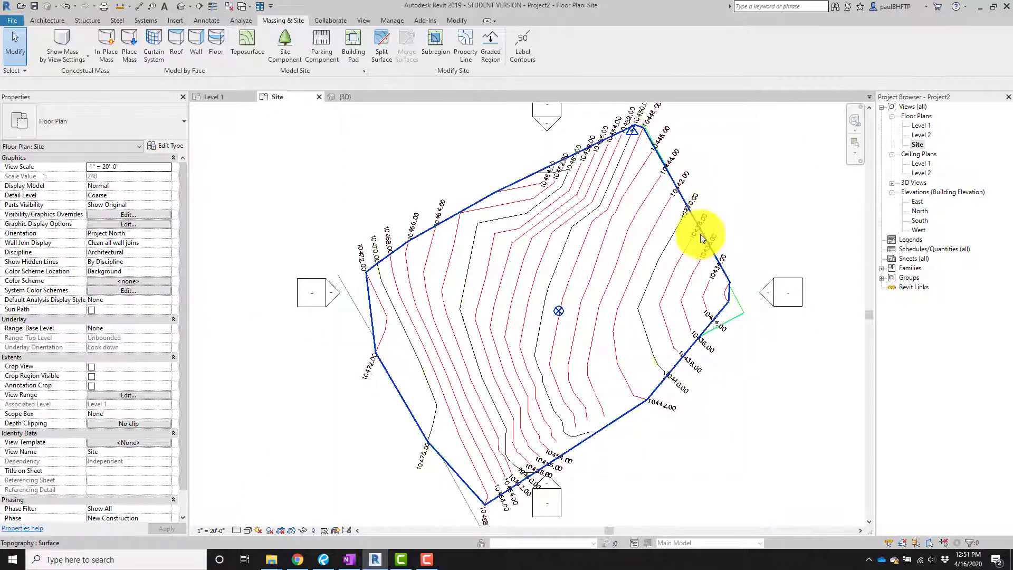
{"action": "scroll", "coordinate": [701, 233], "scroll_direction": "up", "scroll_amount": 1}
{"action": "middle_click_drag", "start_coordinate": [696, 252], "coordinate": [695, 260]}
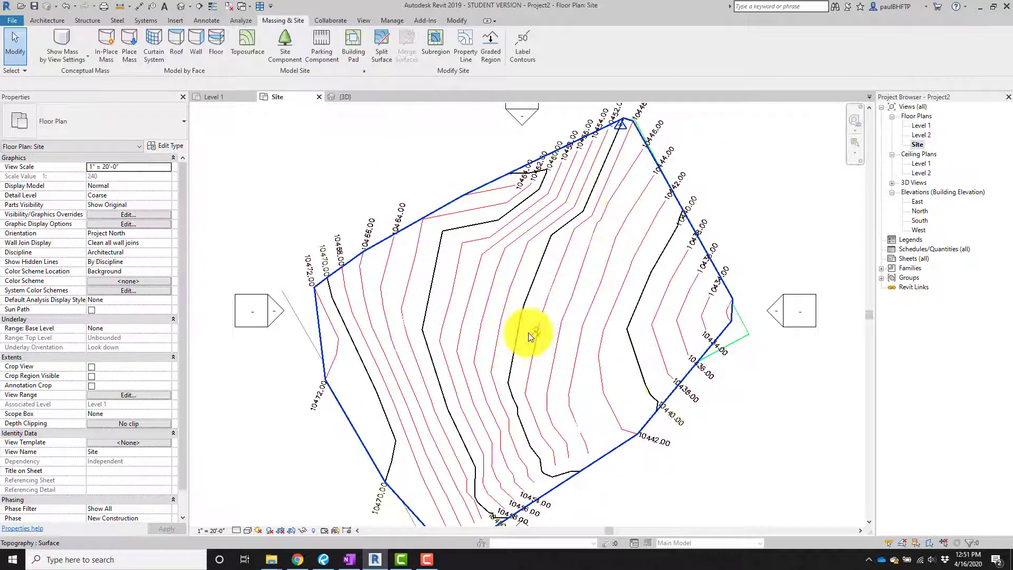
{"action": "middle_click_drag", "start_coordinate": [656, 255], "coordinate": [626, 267]}
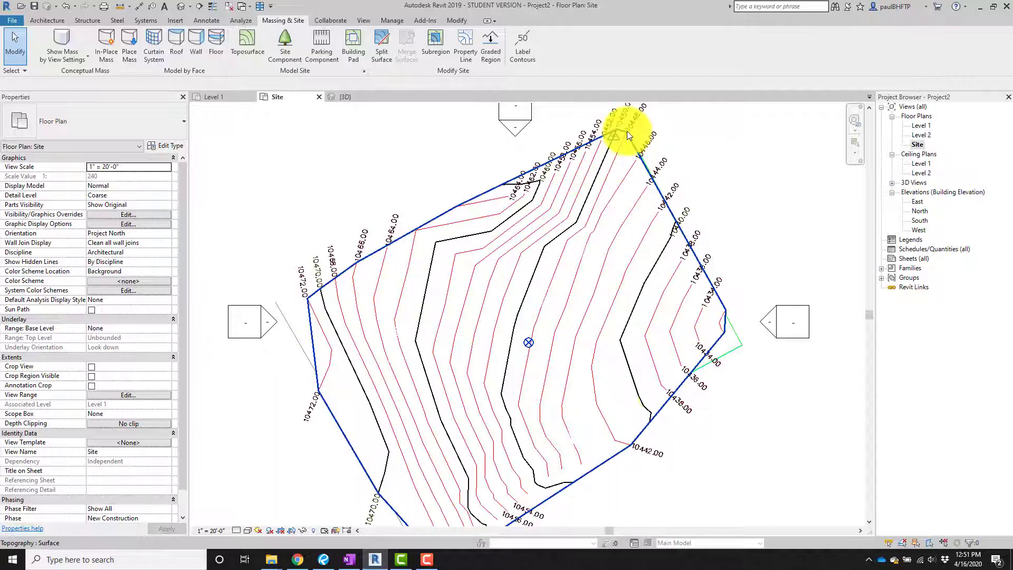
{"action": "scroll", "coordinate": [621, 113], "scroll_direction": "up", "scroll_amount": 5}
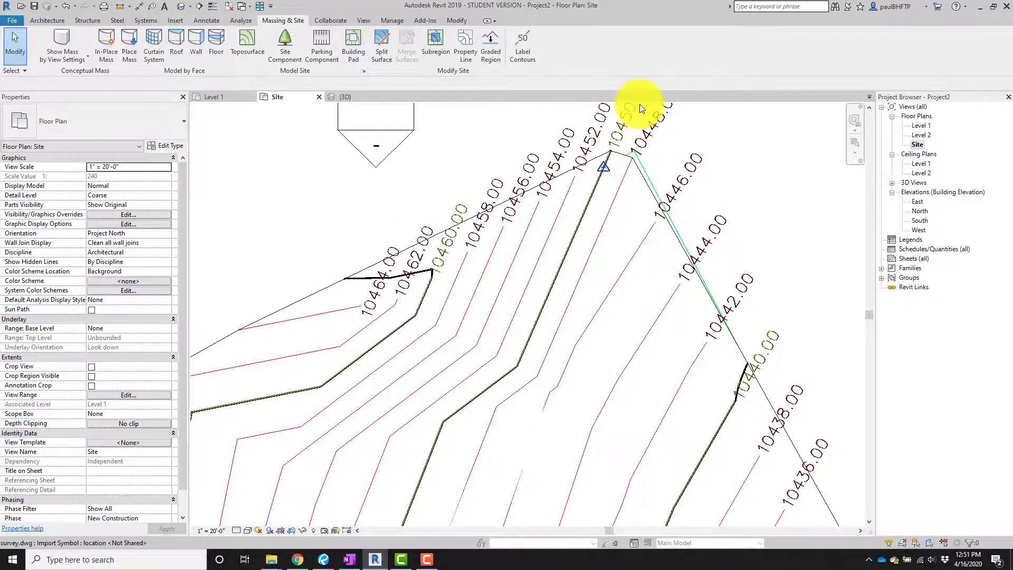
{"action": "scroll", "coordinate": [606, 148], "scroll_direction": "down", "scroll_amount": 6}
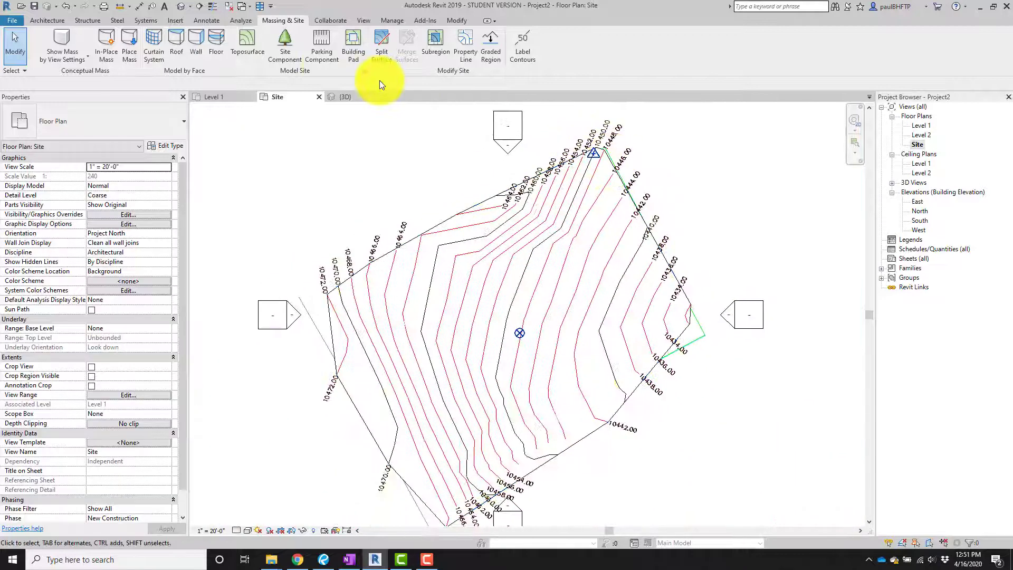
Label the toposurface contours along a horizontal line crossing the full width of the site, and check the labelled elevations
{"action": "left_click", "coordinate": [522, 43]}
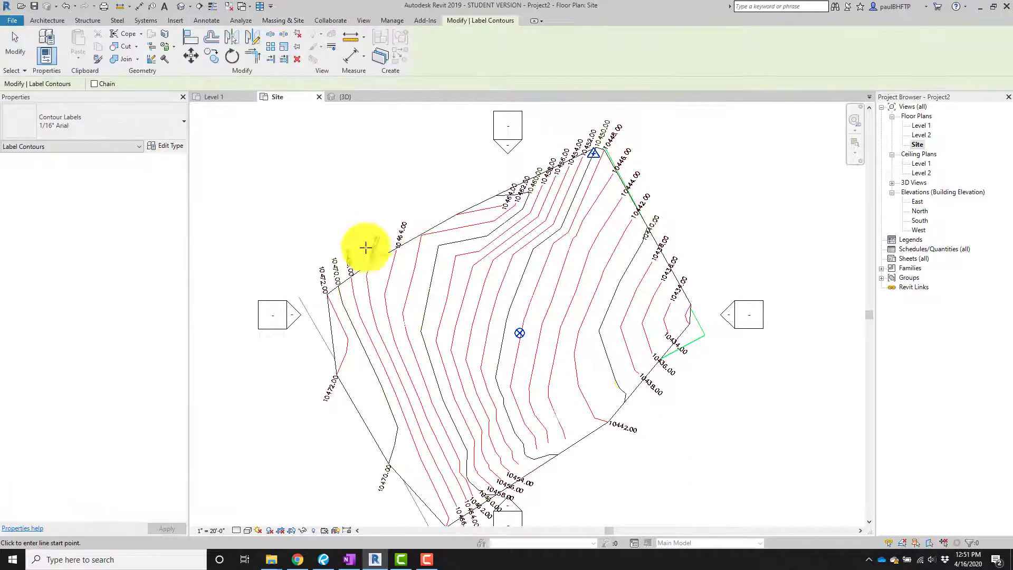
{"action": "left_click", "coordinate": [313, 313]}
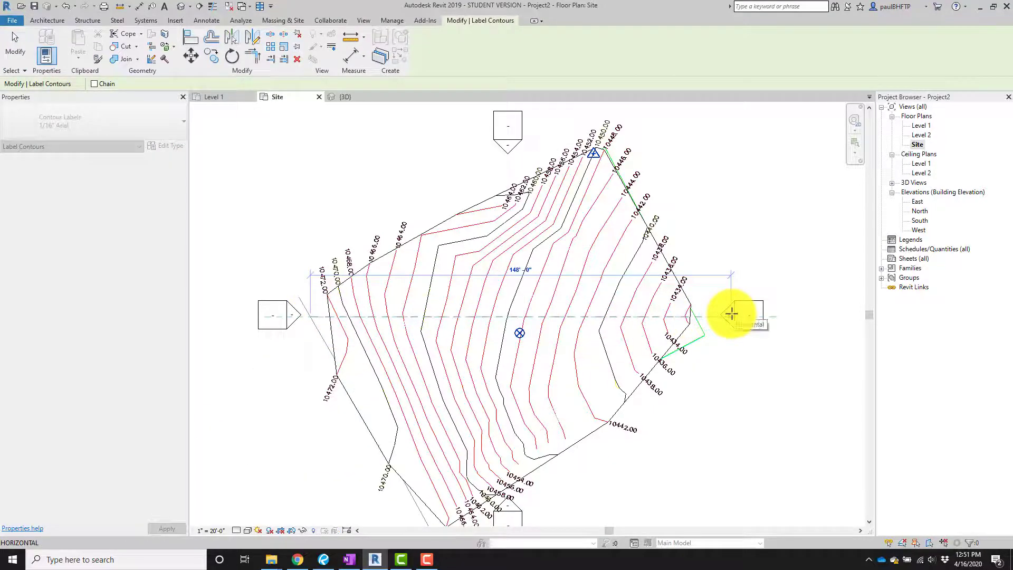
{"action": "left_click", "coordinate": [785, 315]}
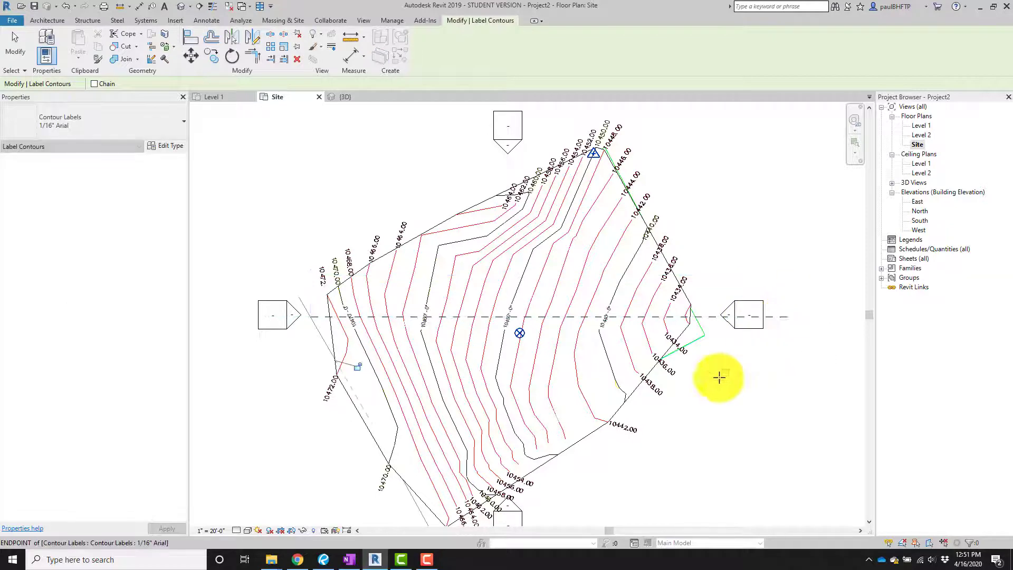
{"action": "key", "text": "Escape"}
{"action": "key", "text": "Escape"}
{"action": "scroll", "coordinate": [412, 336], "scroll_direction": "up", "scroll_amount": 2}
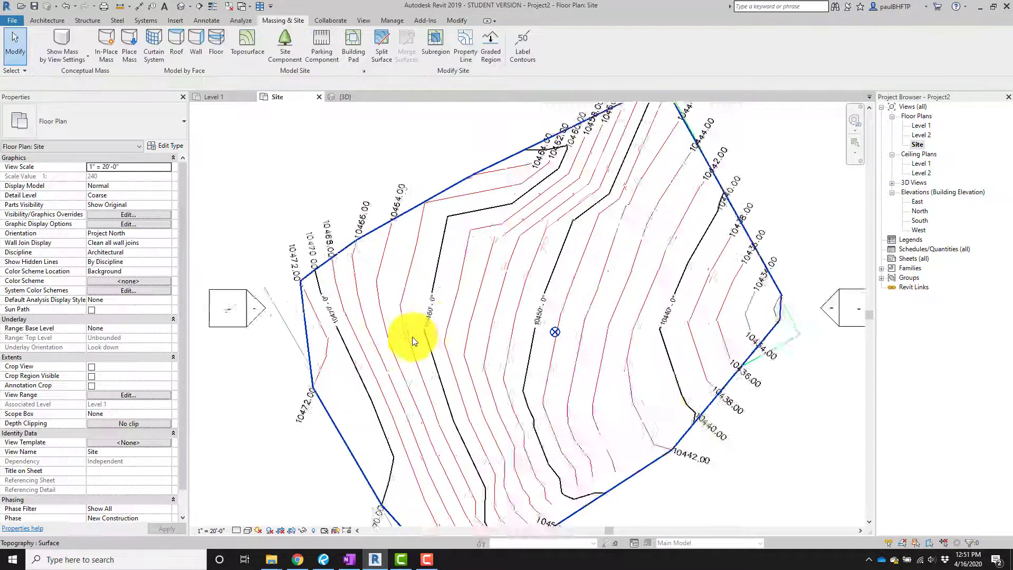
{"action": "scroll", "coordinate": [412, 336], "scroll_direction": "up", "scroll_amount": 1}
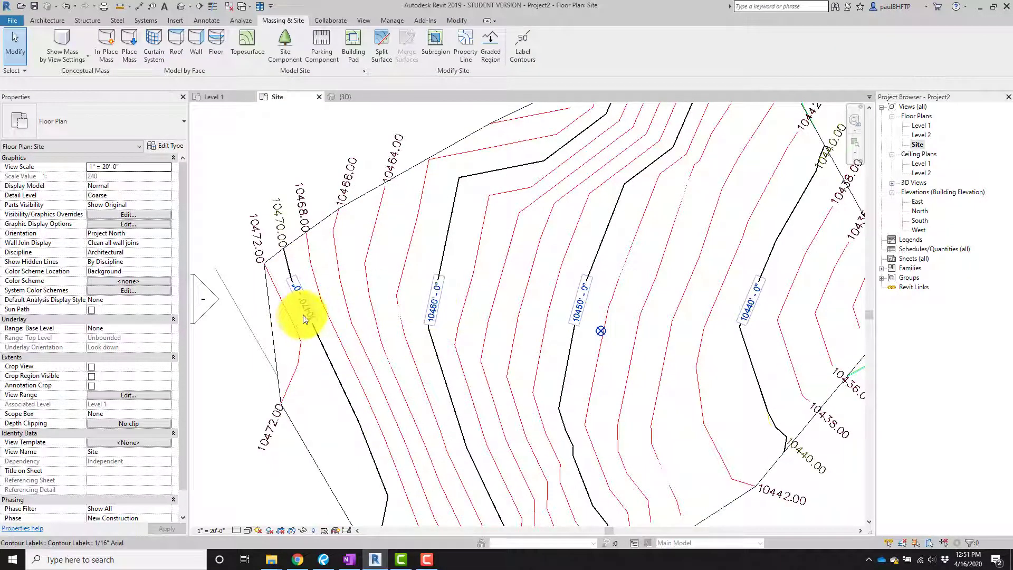
{"action": "scroll", "coordinate": [426, 309], "scroll_direction": "down", "scroll_amount": 2}
{"action": "middle_click_drag", "start_coordinate": [427, 309], "coordinate": [432, 356]}
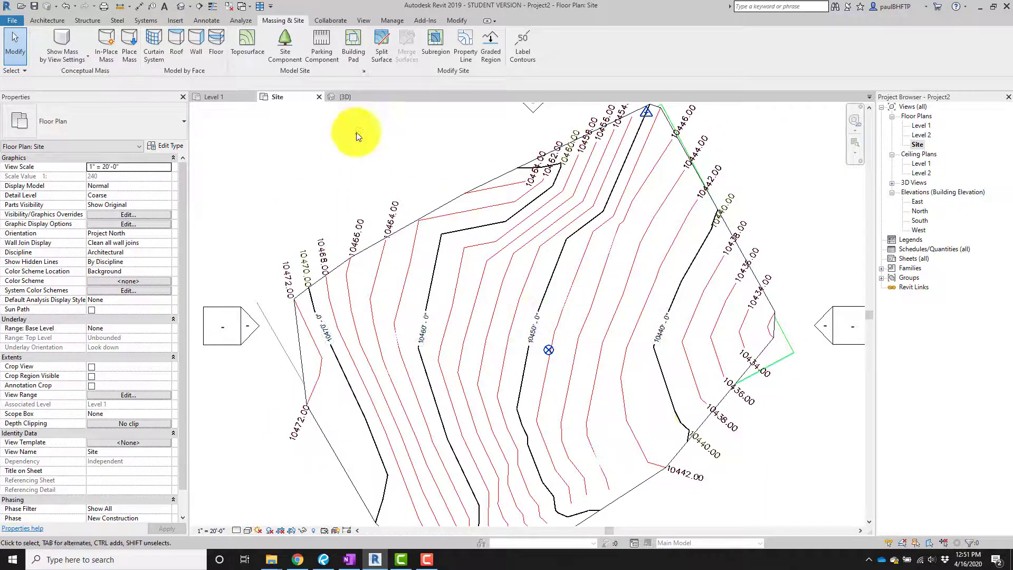
Review the contour interval and additional contour options in Site Settings
{"action": "left_click", "coordinate": [363, 70]}
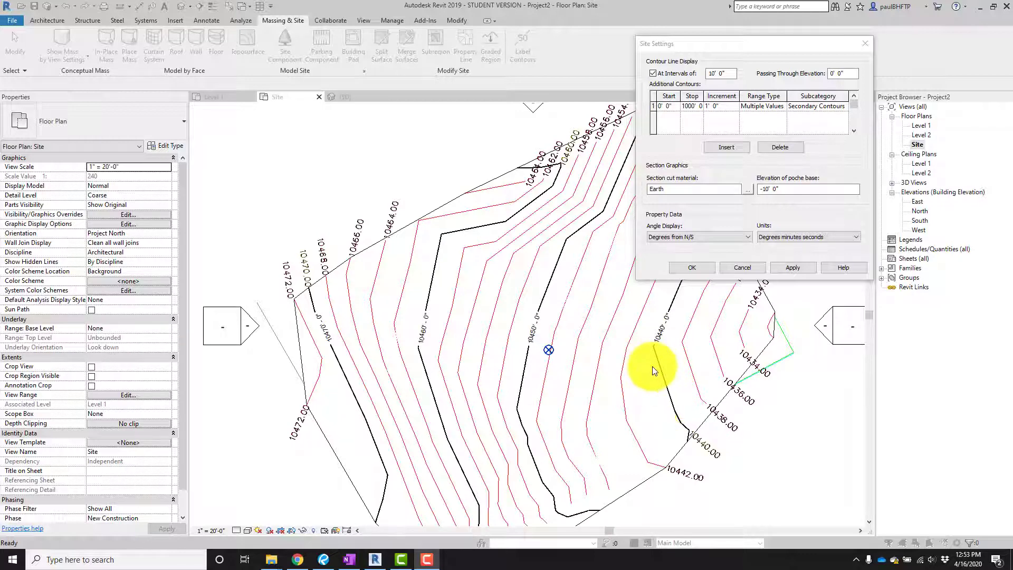
{"action": "left_click", "coordinate": [687, 271]}
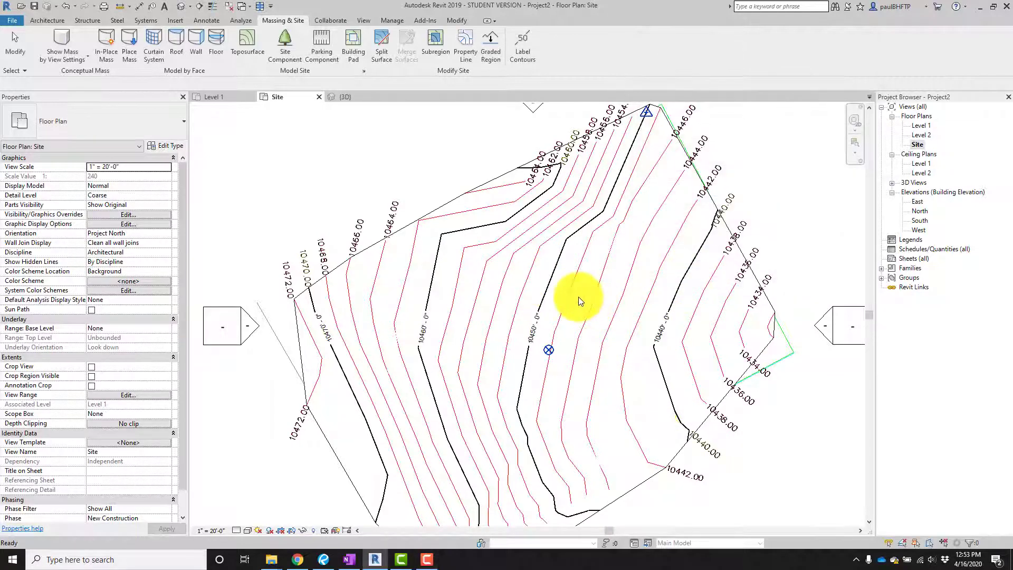
{"action": "scroll", "coordinate": [597, 274], "scroll_direction": "down", "scroll_amount": 2}
Switch to the 3D view and examine the levels, project base point and flat survey linework far below the toposurface
{"action": "key", "text": "ctrl+Tab"}
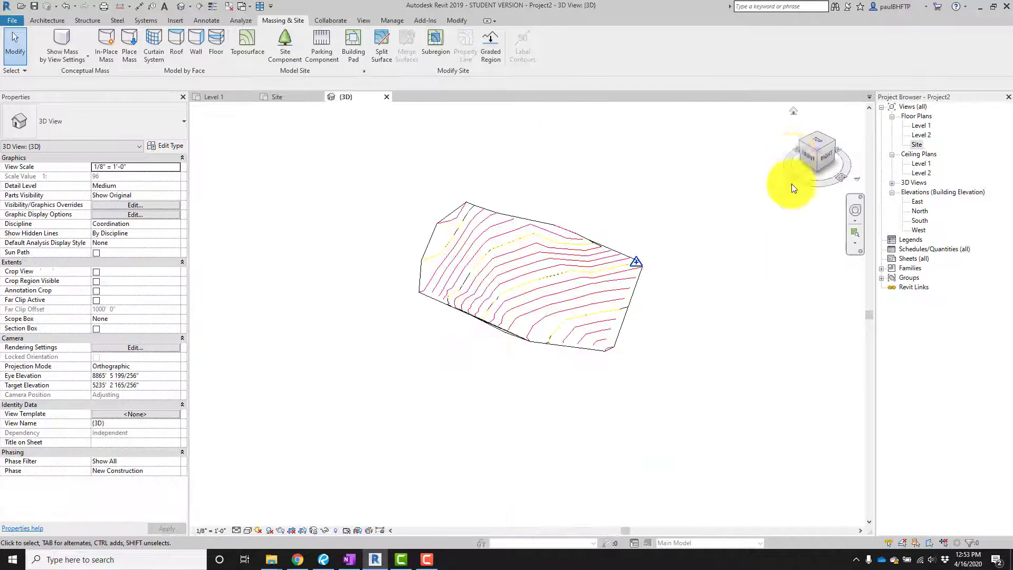
{"action": "middle_click_drag", "start_coordinate": [662, 285], "coordinate": [582, 123], "text": "shift"}
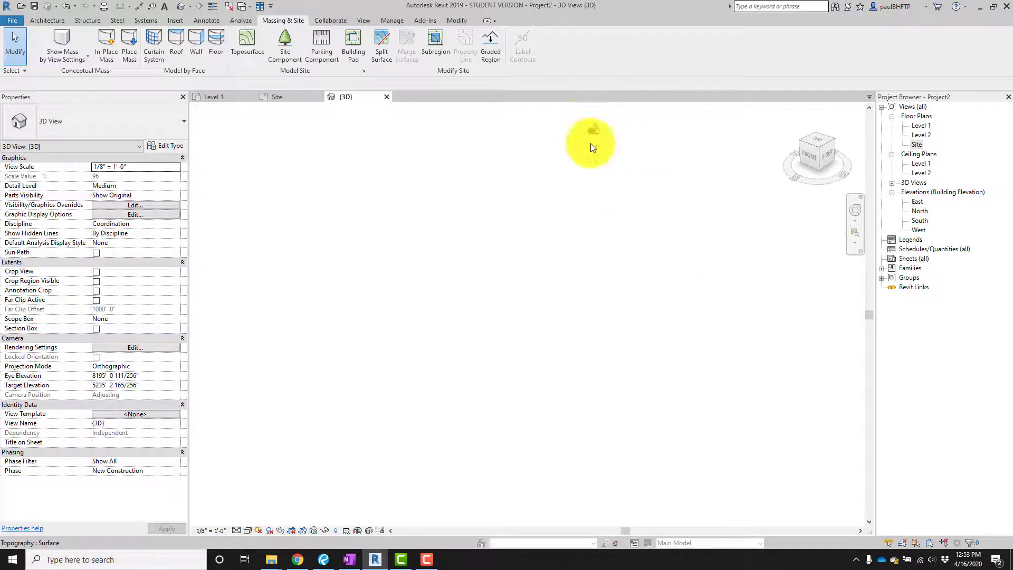
{"action": "mouse_move", "coordinate": [596, 377]}
{"action": "middle_mouse_down", "text": "shift"}
{"action": "mouse_move", "coordinate": [558, 371]}
{"action": "mouse_move", "coordinate": [581, 369]}
{"action": "middle_mouse_up", "text": "shift"}
{"action": "scroll", "coordinate": [558, 366], "scroll_direction": "up", "scroll_amount": 8}
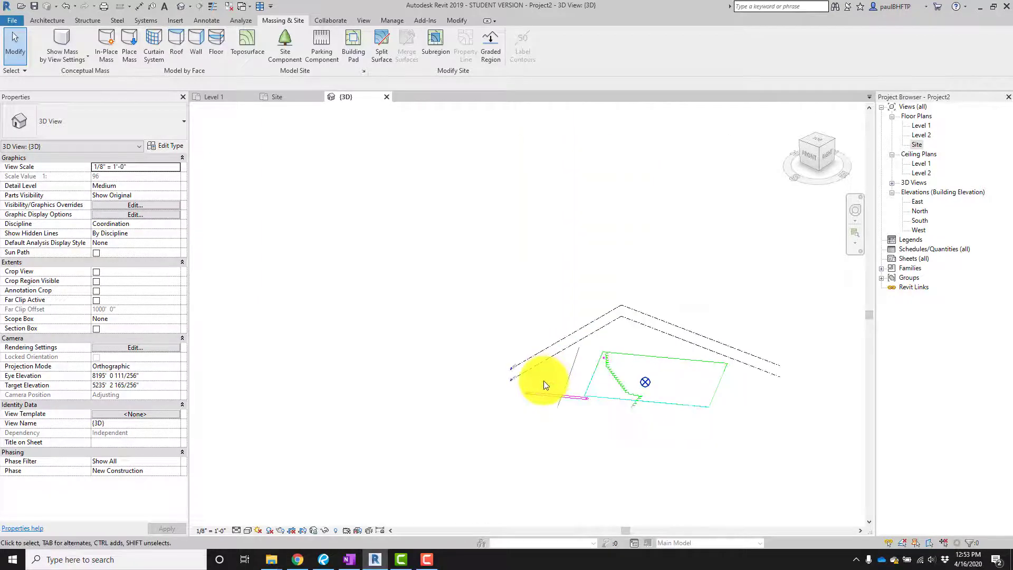
{"action": "scroll", "coordinate": [601, 340], "scroll_direction": "down", "scroll_amount": 5}
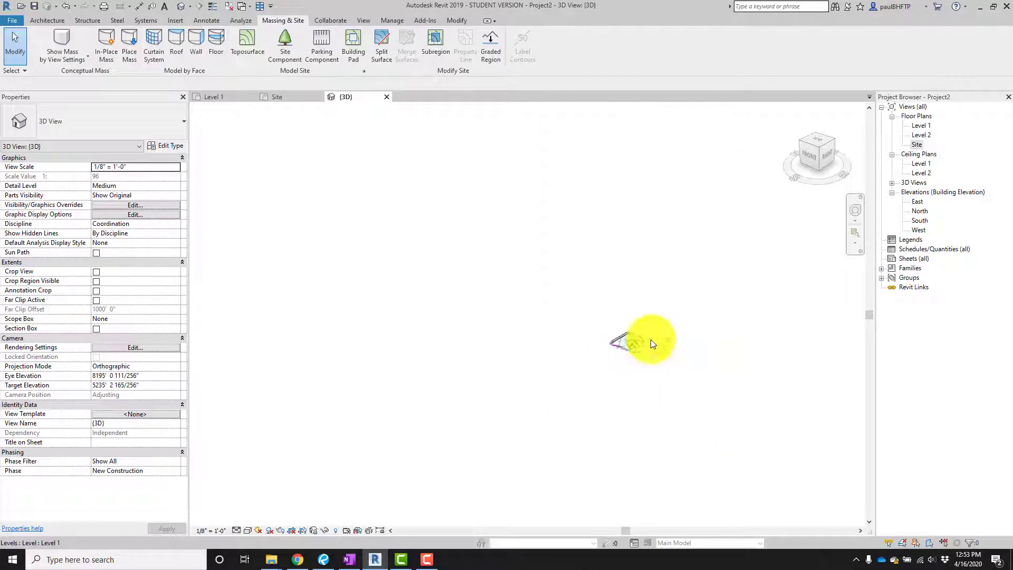
{"action": "scroll", "coordinate": [612, 417], "scroll_direction": "up", "scroll_amount": 5}
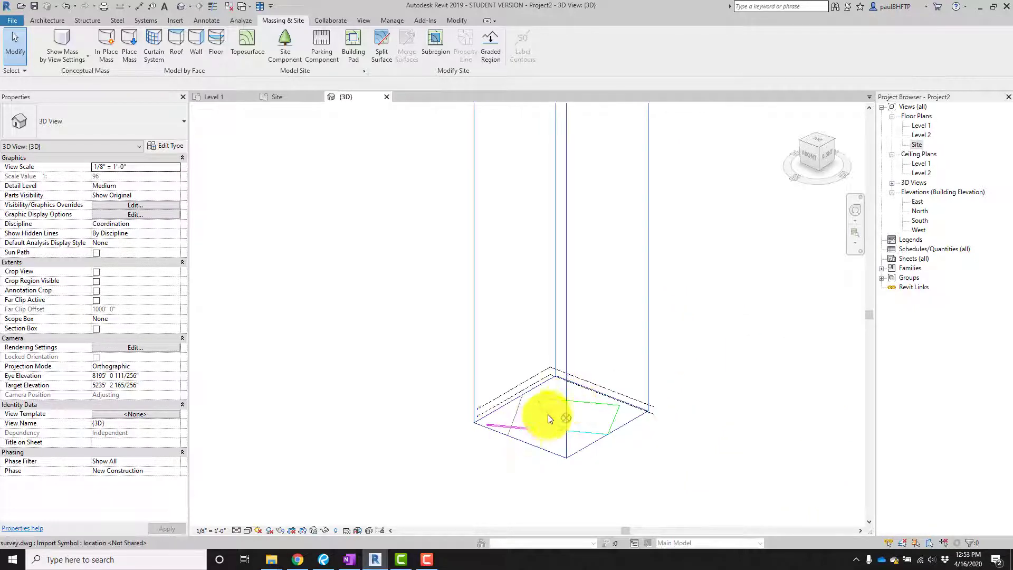
{"action": "scroll", "coordinate": [564, 416], "scroll_direction": "up", "scroll_amount": 4}
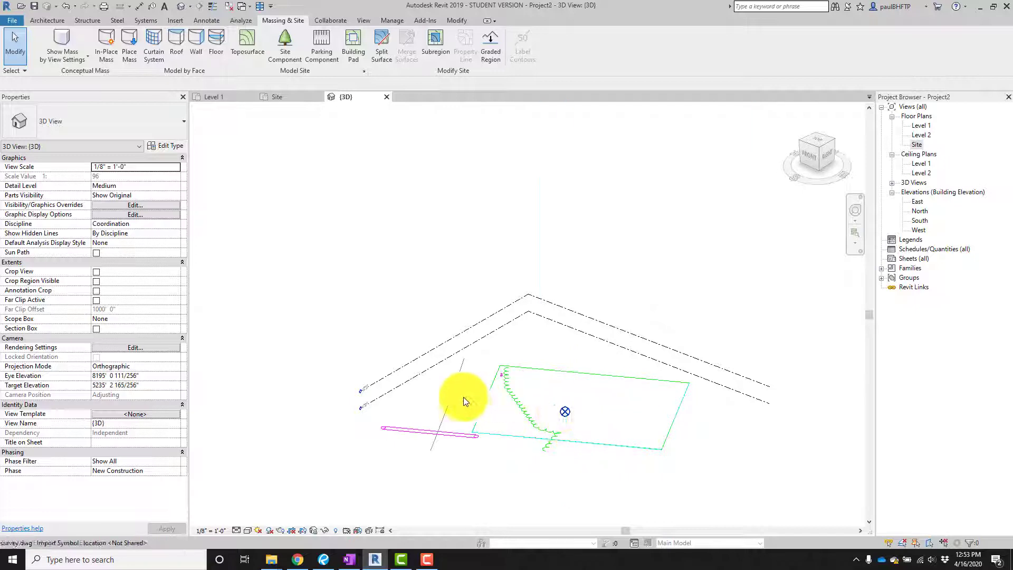
{"action": "scroll", "coordinate": [453, 430], "scroll_direction": "up", "scroll_amount": 1}
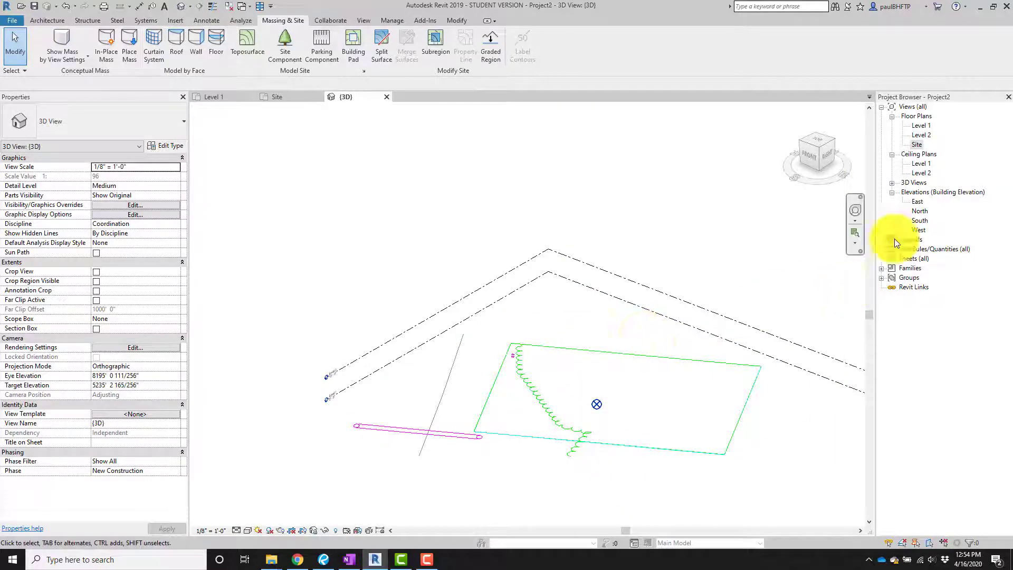
Examine the vertical gap between the levels with the project base point and the toposurface, and check the survey point's elevation
{"action": "scroll", "coordinate": [580, 413], "scroll_direction": "down", "scroll_amount": 8}
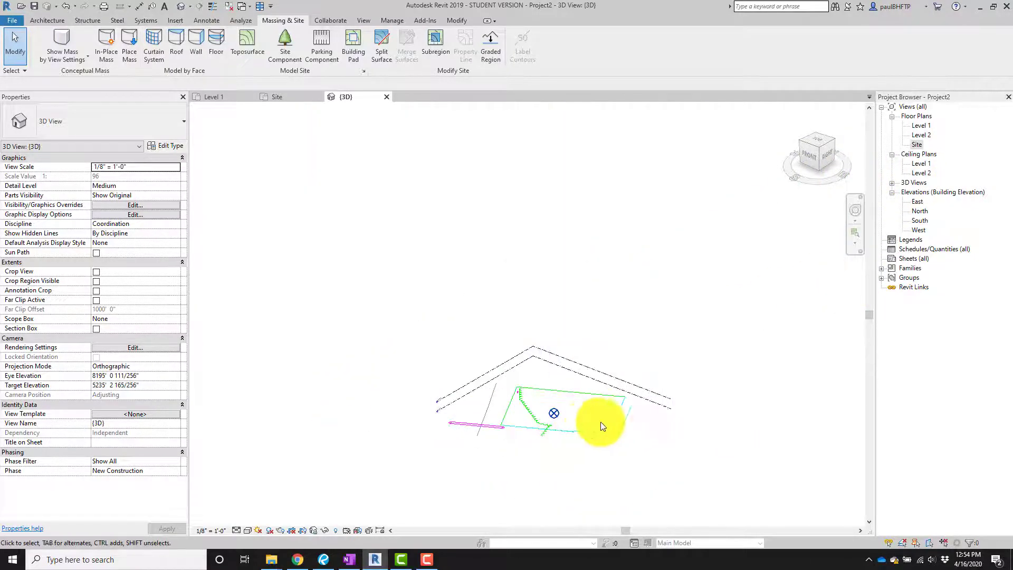
{"action": "scroll", "coordinate": [581, 409], "scroll_direction": "down", "scroll_amount": 4}
{"action": "scroll", "coordinate": [593, 427], "scroll_direction": "down", "scroll_amount": 3}
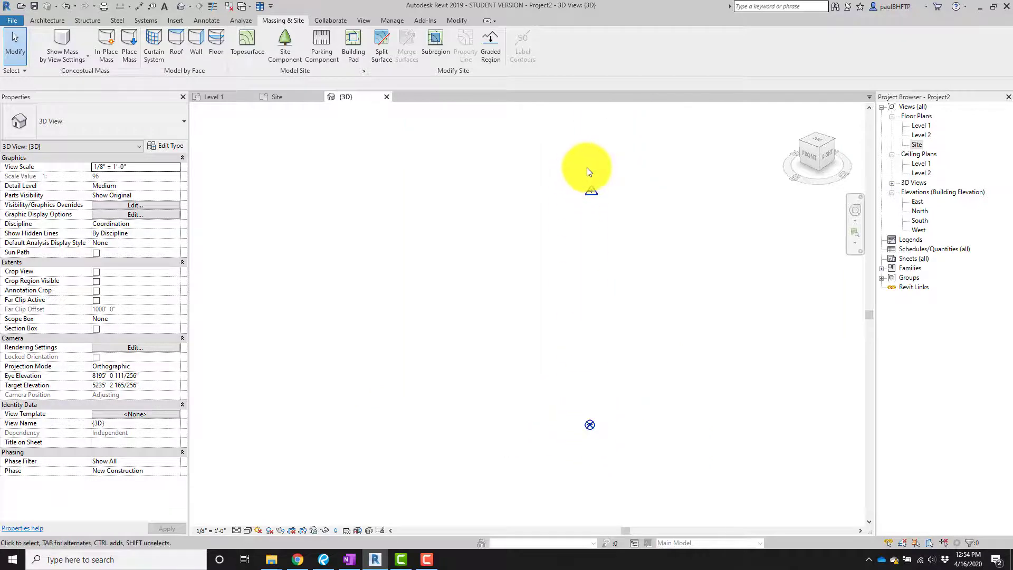
{"action": "scroll", "coordinate": [586, 167], "scroll_direction": "up", "scroll_amount": 4}
{"action": "scroll", "coordinate": [610, 243], "scroll_direction": "up", "scroll_amount": 5}
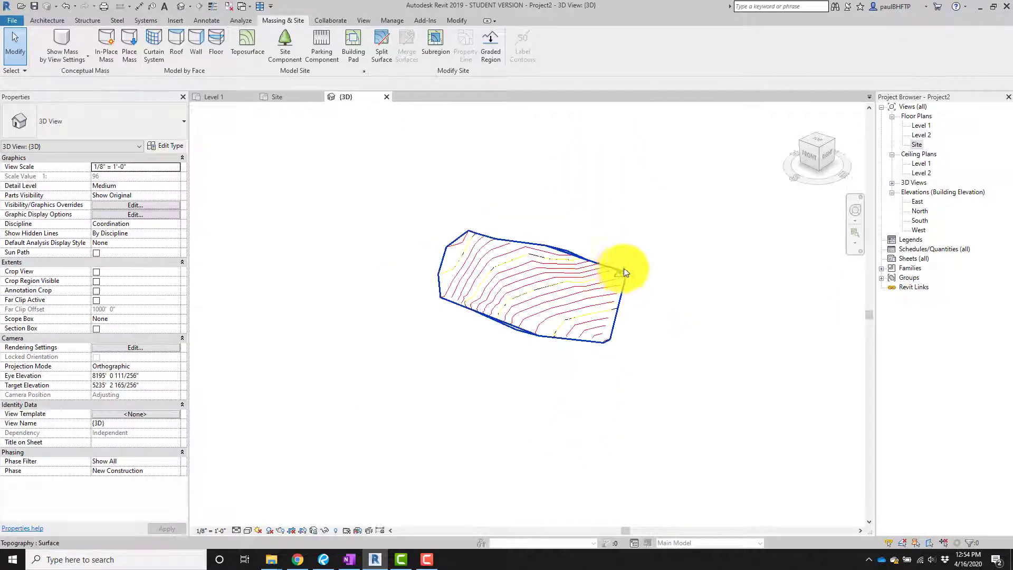
{"action": "scroll", "coordinate": [622, 246], "scroll_direction": "down", "scroll_amount": 5}
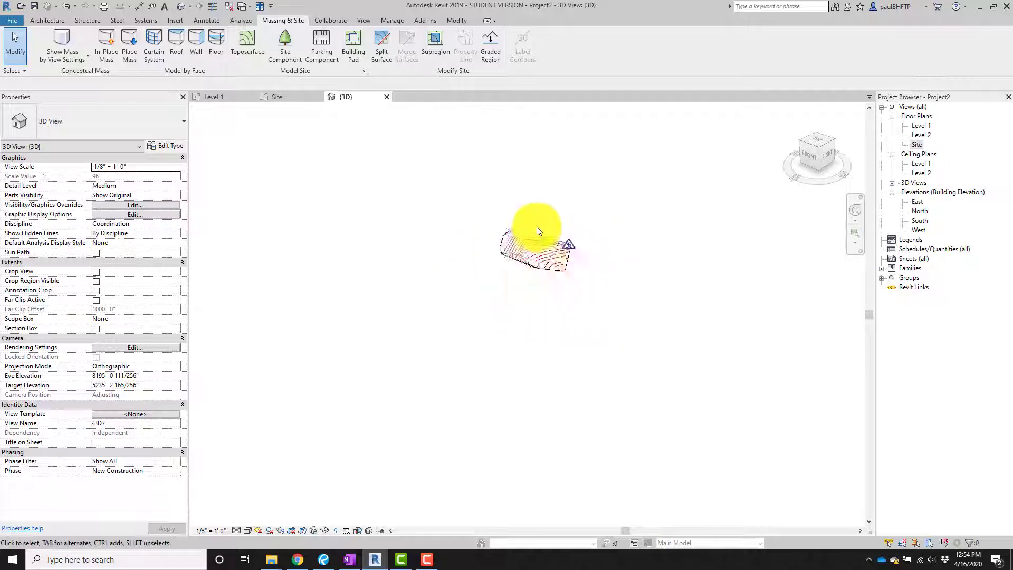
{"action": "scroll", "coordinate": [542, 184], "scroll_direction": "down", "scroll_amount": 3}
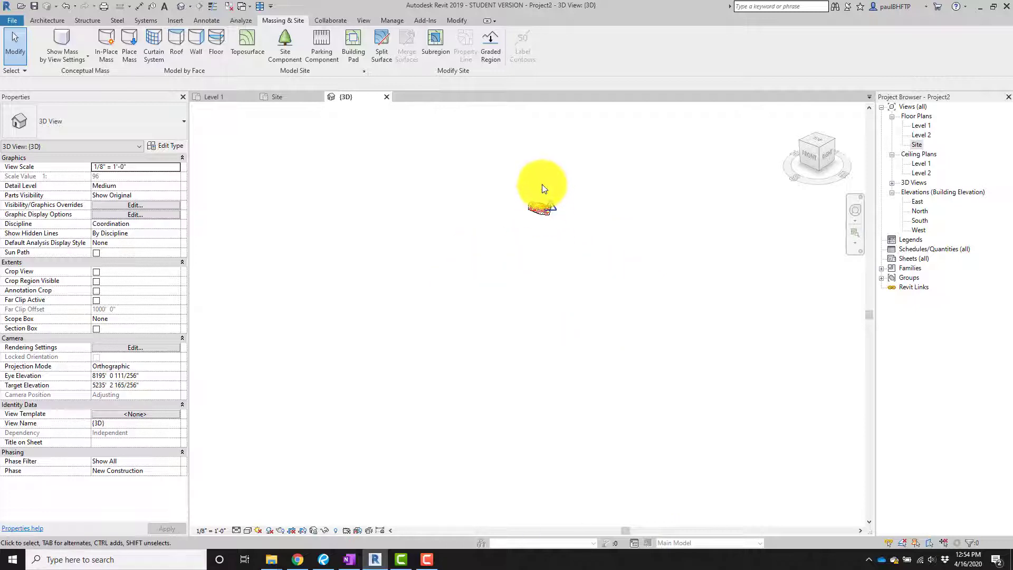
{"action": "scroll", "coordinate": [543, 211], "scroll_direction": "up", "scroll_amount": 3}
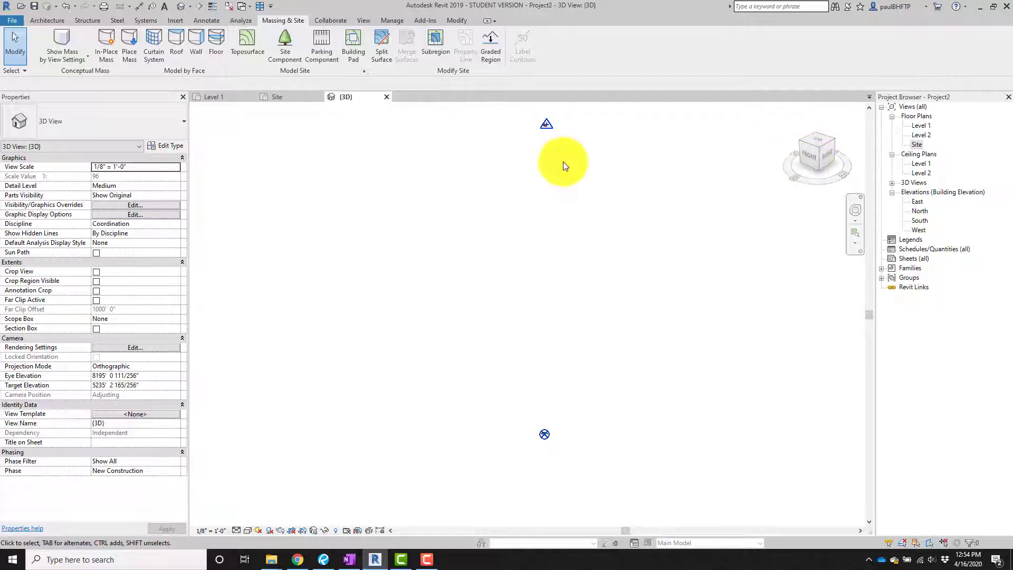
{"action": "scroll", "coordinate": [540, 116], "scroll_direction": "up", "scroll_amount": 10}
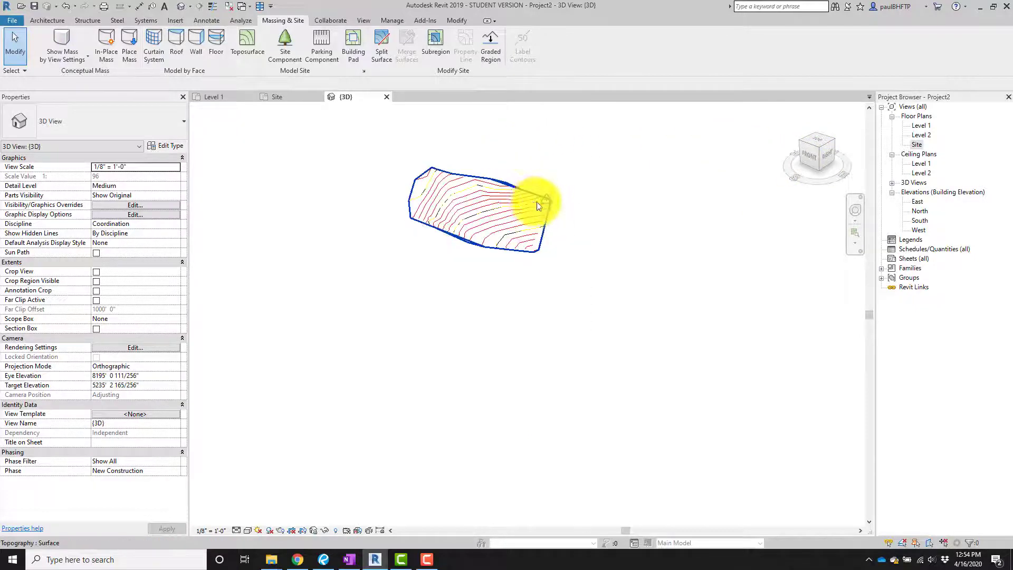
{"action": "left_click", "coordinate": [547, 200]}
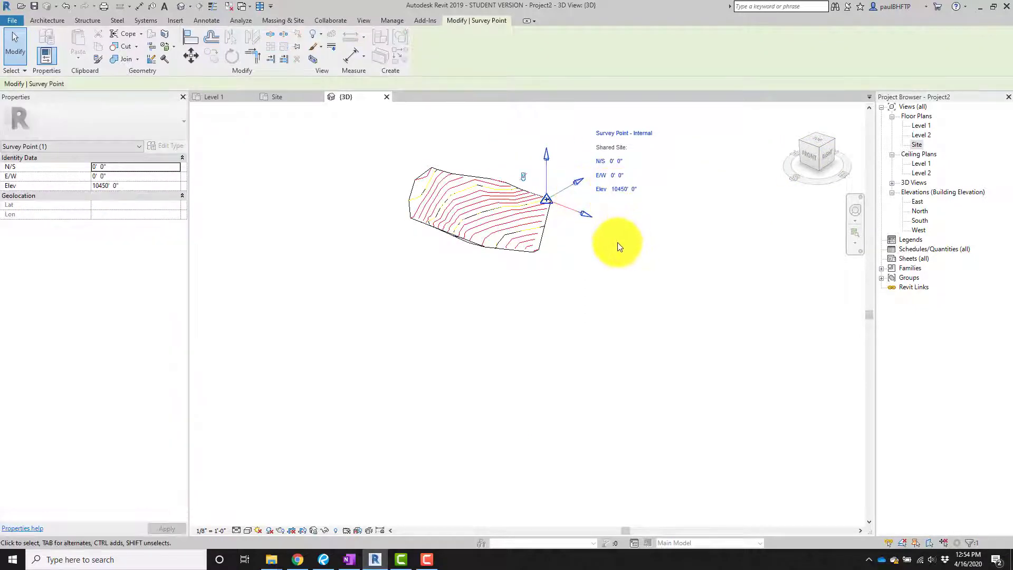
{"action": "left_click", "coordinate": [646, 253]}
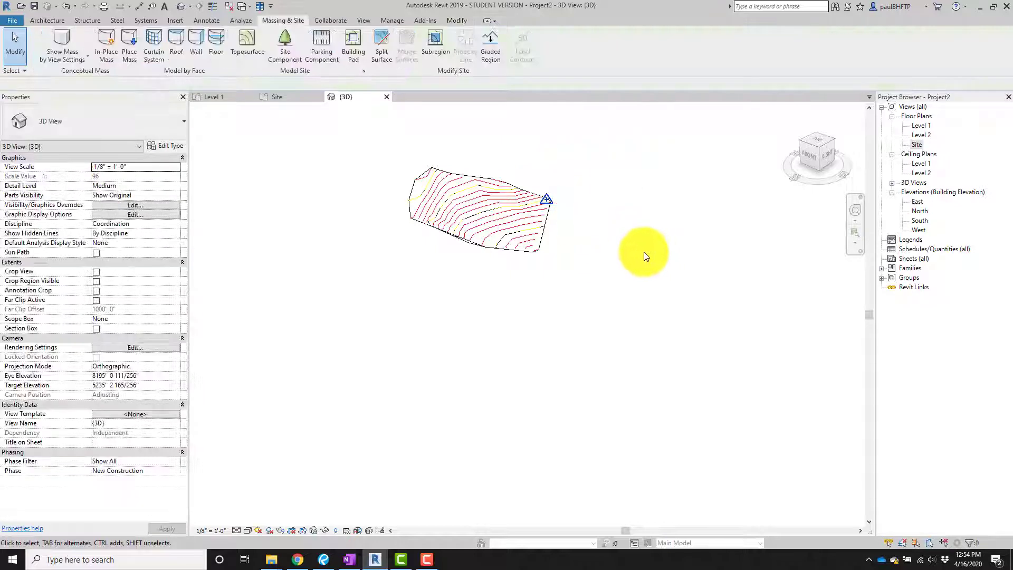
Orient the 3D view to the front, select the survey point beside the toposurface, and clip it
{"action": "left_click", "coordinate": [808, 155]}
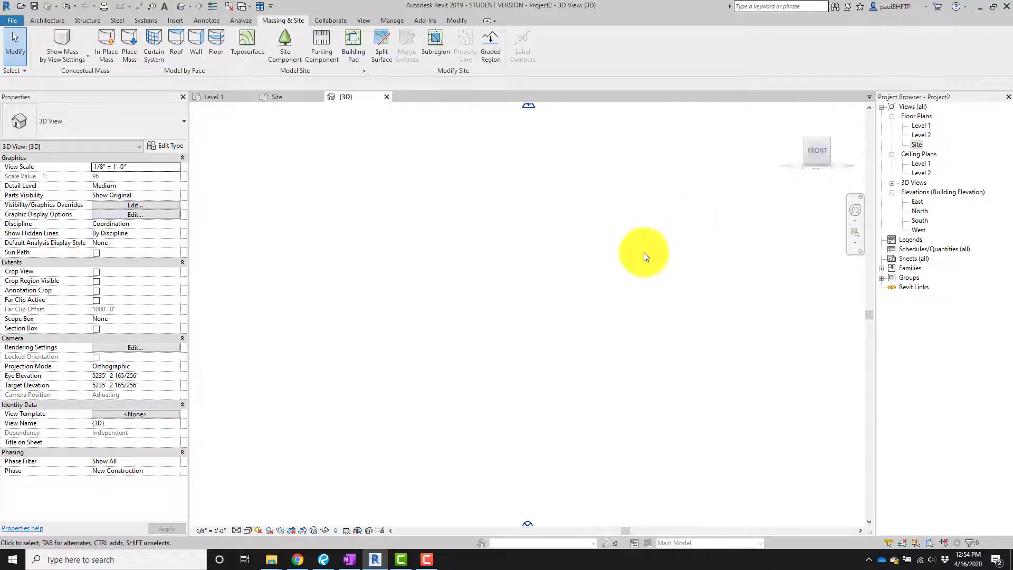
{"action": "scroll", "coordinate": [562, 216], "scroll_direction": "down", "scroll_amount": 8}
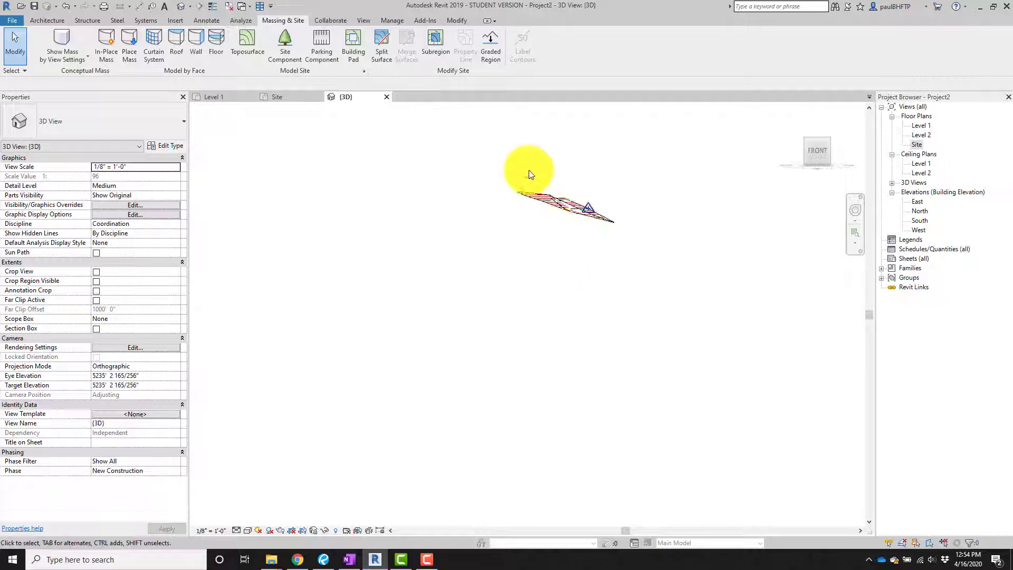
{"action": "left_click", "coordinate": [600, 217]}
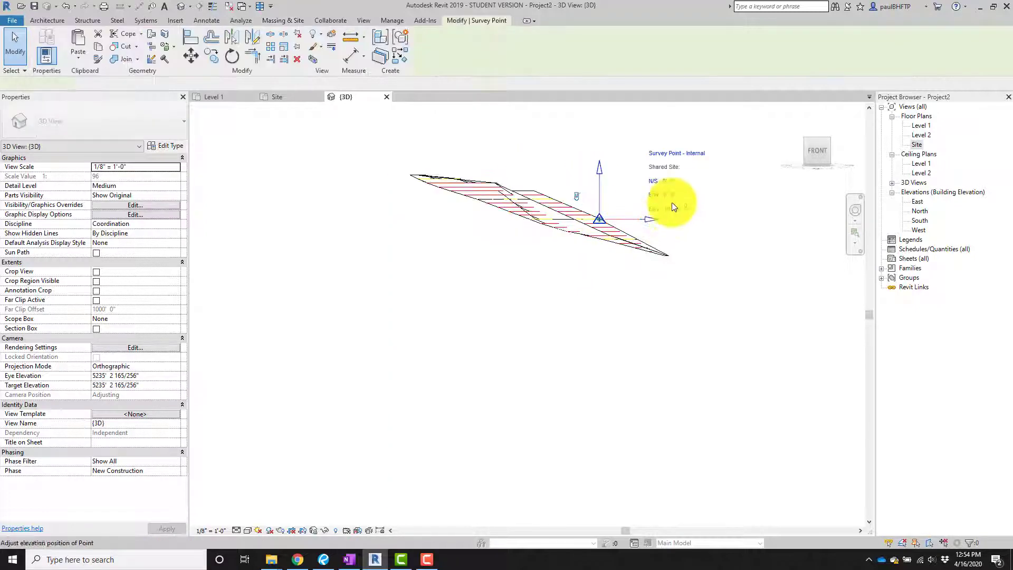
{"action": "left_click", "coordinate": [577, 197]}
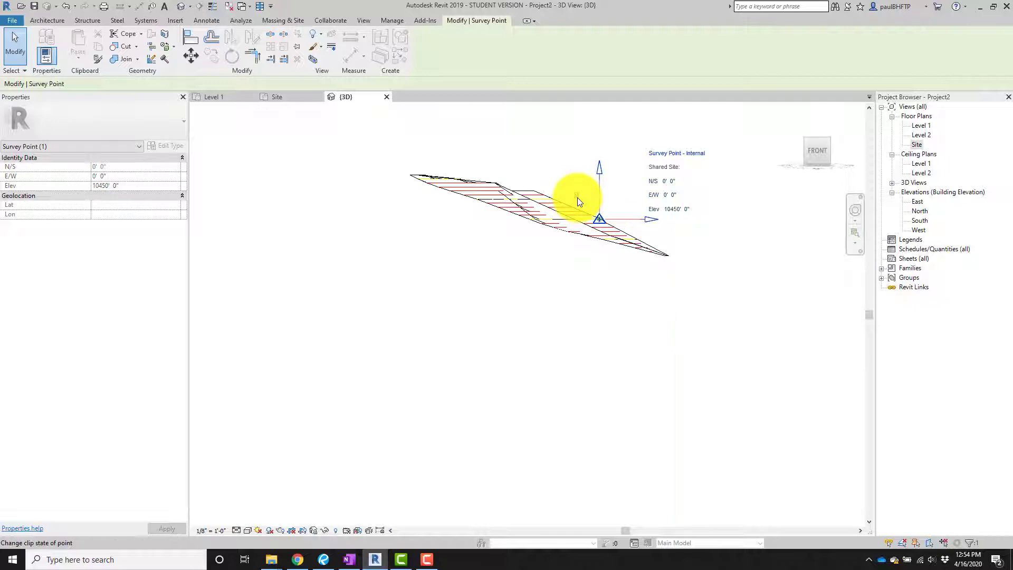
Add the toposurface to the survey point selection and move both straight down by 10450 feet
{"action": "left_click", "coordinate": [559, 232], "text": "ctrl"}
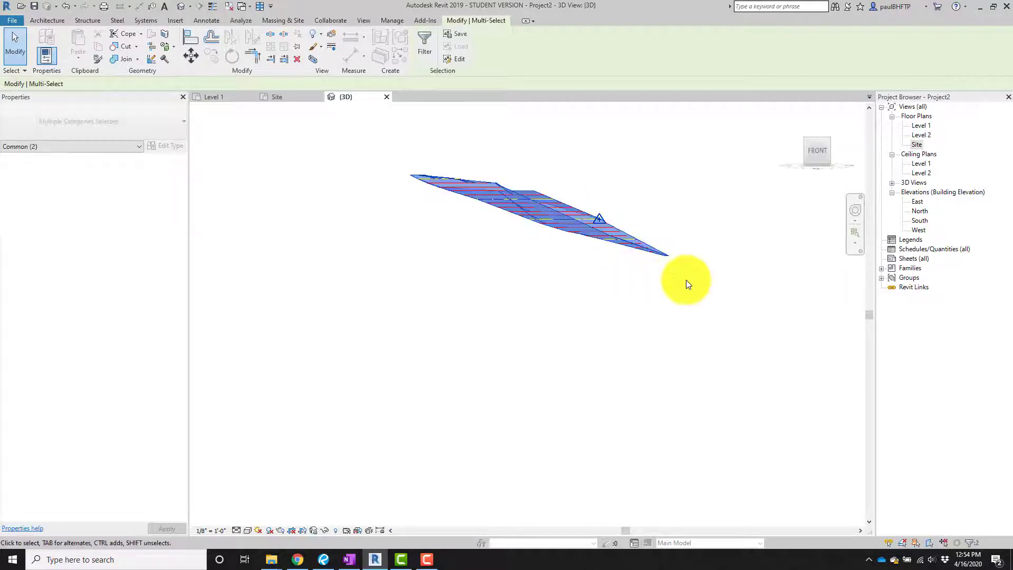
{"action": "key", "text": "m"}
{"action": "key", "text": "v"}
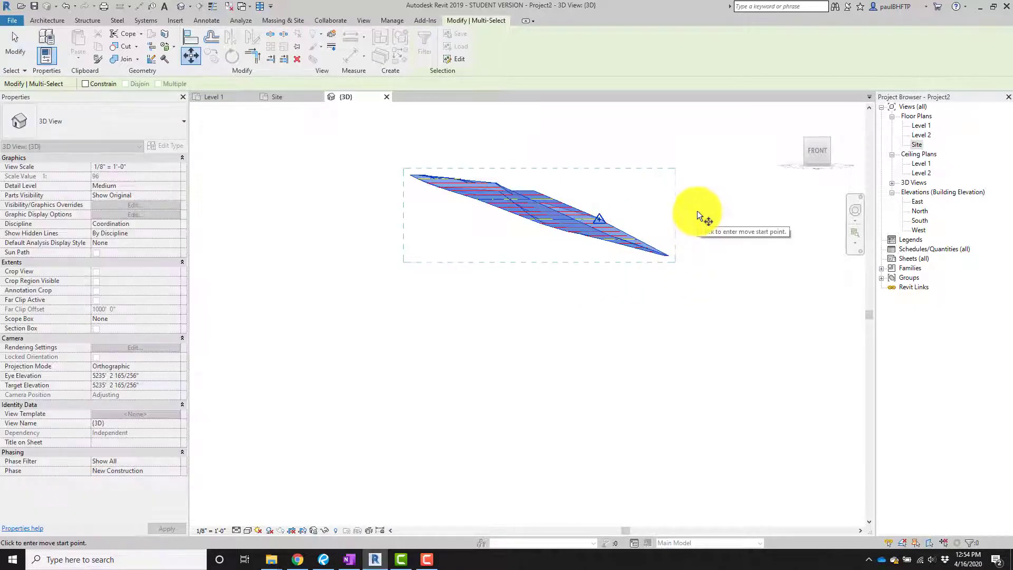
{"action": "left_click", "coordinate": [697, 210]}
{"action": "type", "text": "10"}
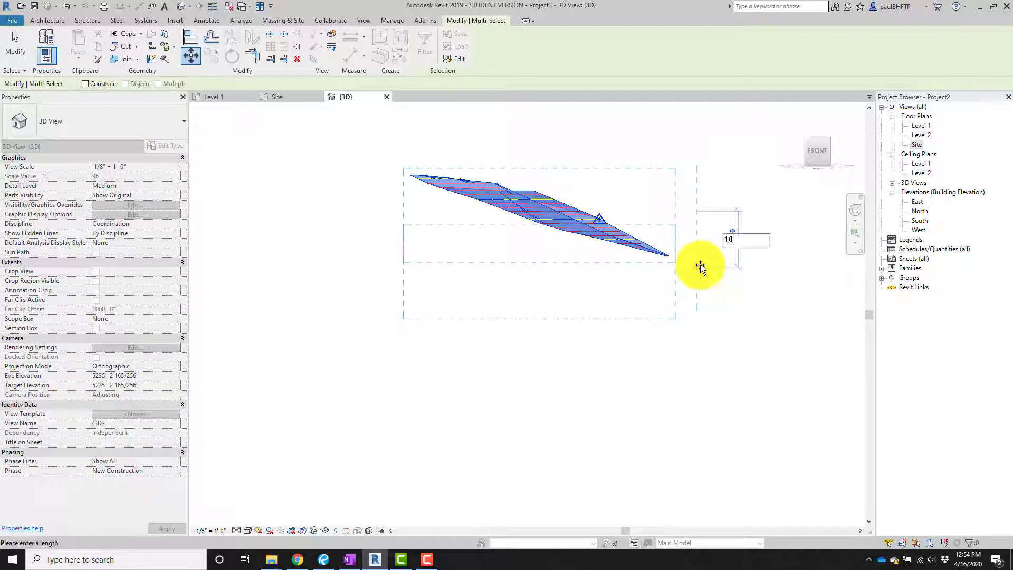
{"action": "type", "text": "450"}
{"action": "key", "text": "Return"}
{"action": "scroll", "coordinate": [532, 173], "scroll_direction": "down", "scroll_amount": 3}
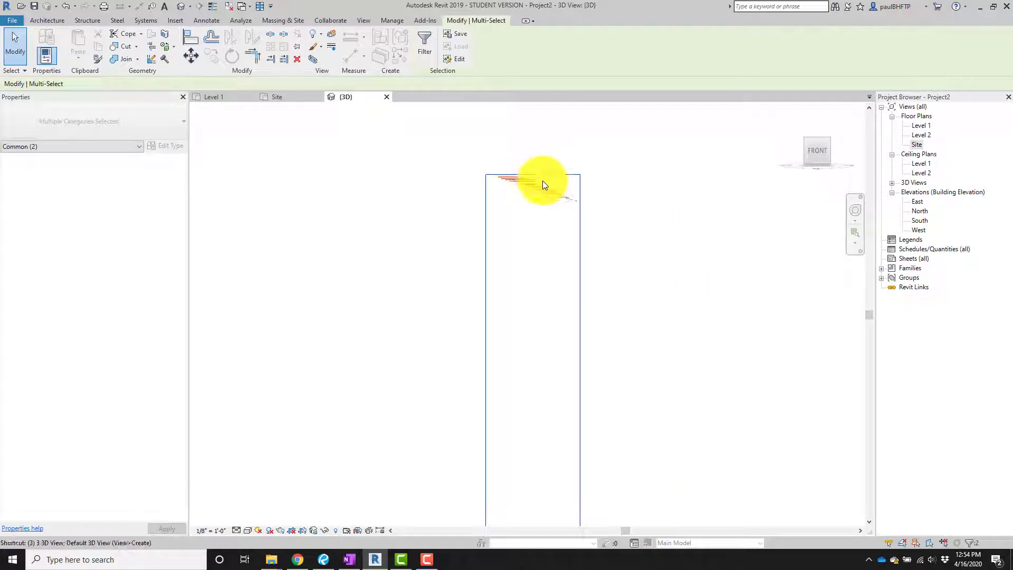
{"action": "key", "text": "Escape"}
In the Site floor plan, start a property line by sketching and pick the survey's eastern and southern boundary lines
{"action": "double_click", "coordinate": [915, 145]}
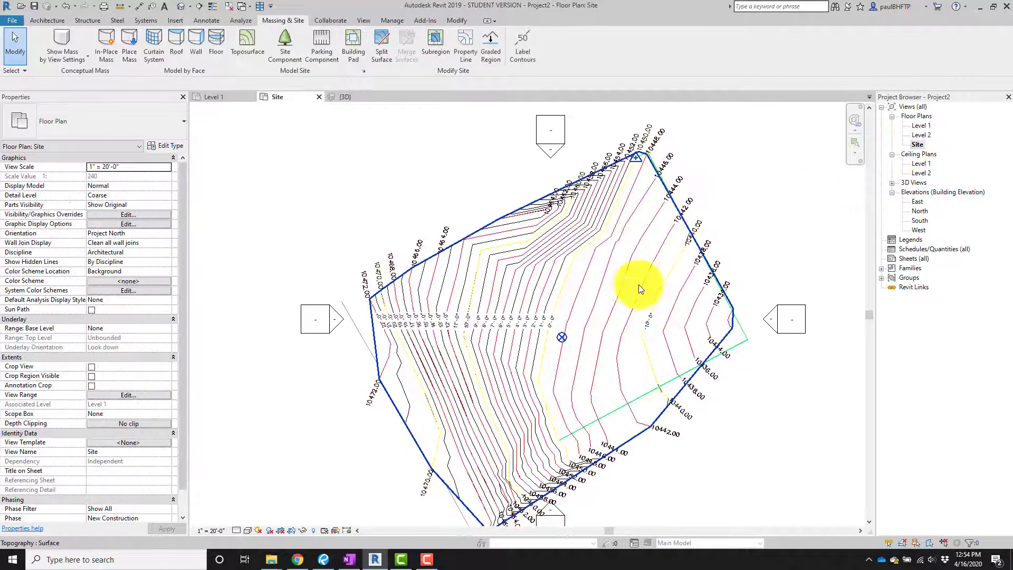
{"action": "scroll", "coordinate": [690, 339], "scroll_direction": "up", "scroll_amount": 1}
{"action": "scroll", "coordinate": [698, 283], "scroll_direction": "up", "scroll_amount": 1}
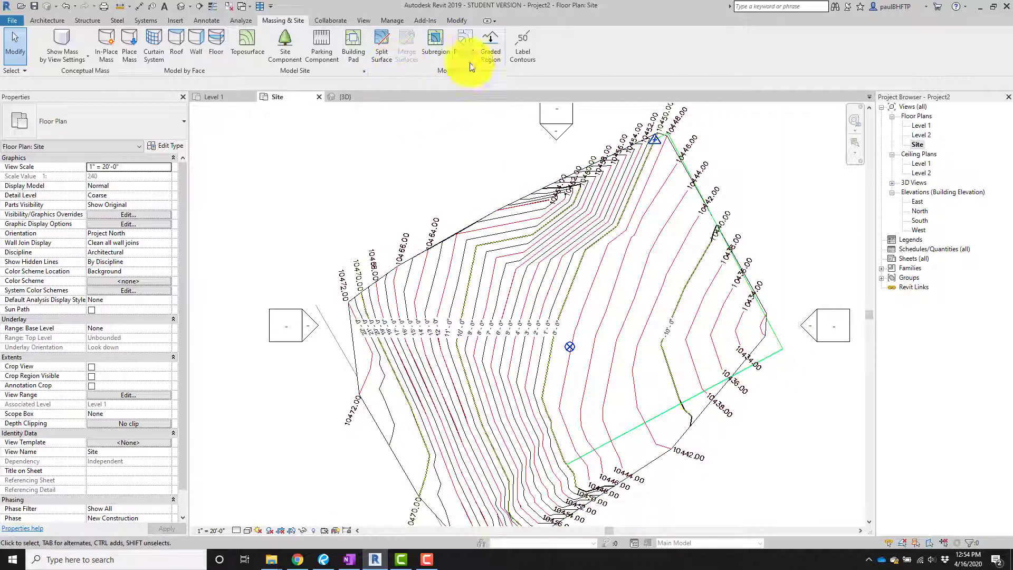
{"action": "left_click", "coordinate": [469, 48]}
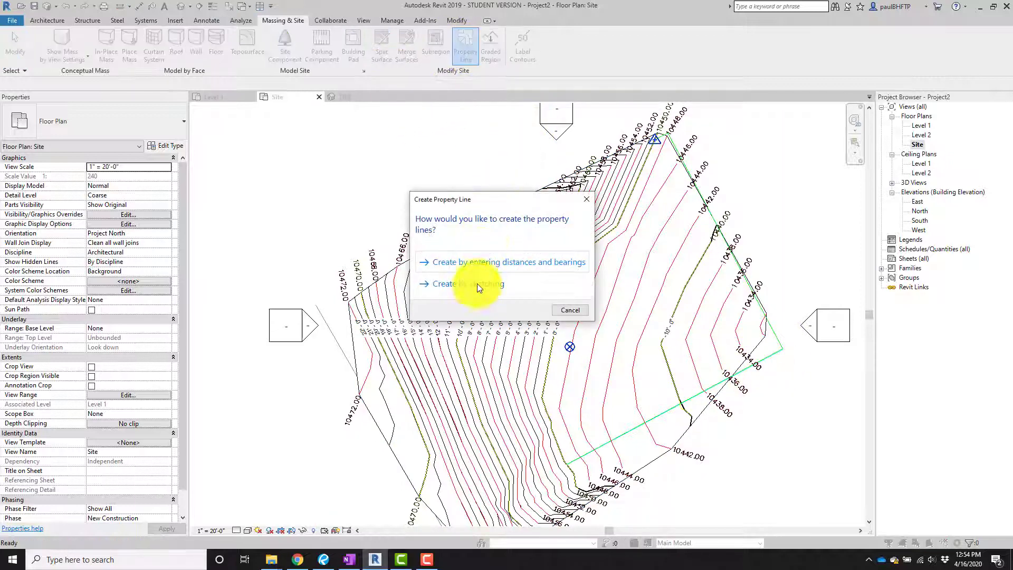
{"action": "left_click", "coordinate": [477, 283]}
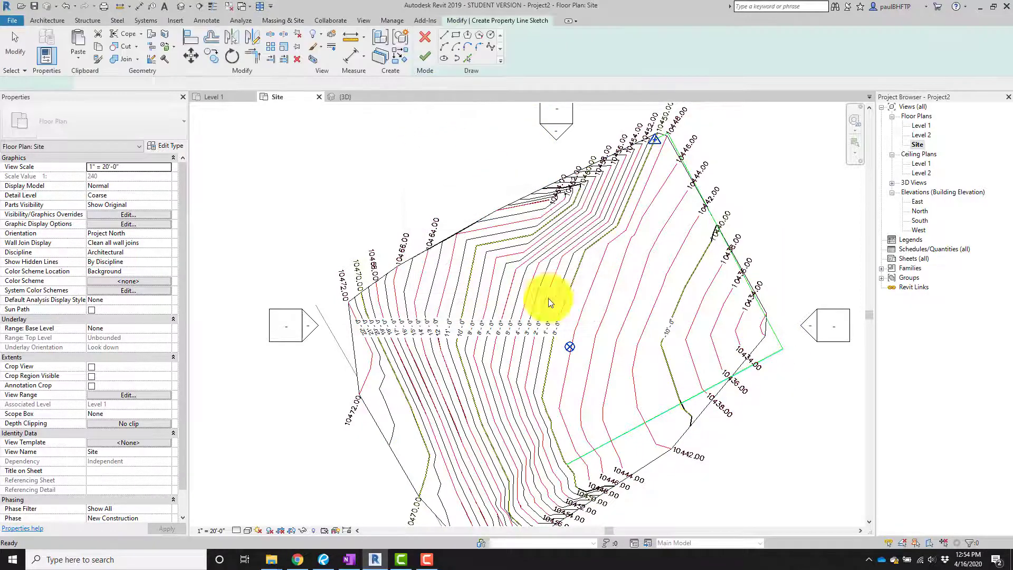
{"action": "left_click", "coordinate": [469, 60]}
{"action": "left_click", "coordinate": [777, 334]}
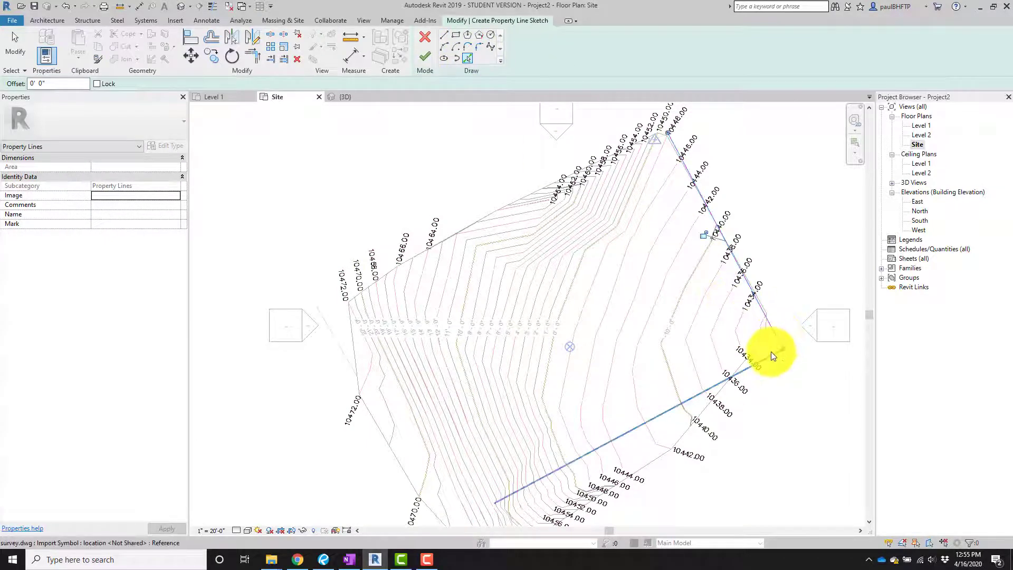
{"action": "left_click", "coordinate": [770, 354]}
Pick the survey's northern and western boundary lines to close the sketch, and finish the property line
{"action": "scroll", "coordinate": [637, 152], "scroll_direction": "up", "scroll_amount": 6}
{"action": "left_click", "coordinate": [637, 148]}
{"action": "scroll", "coordinate": [600, 281], "scroll_direction": "down", "scroll_amount": 4}
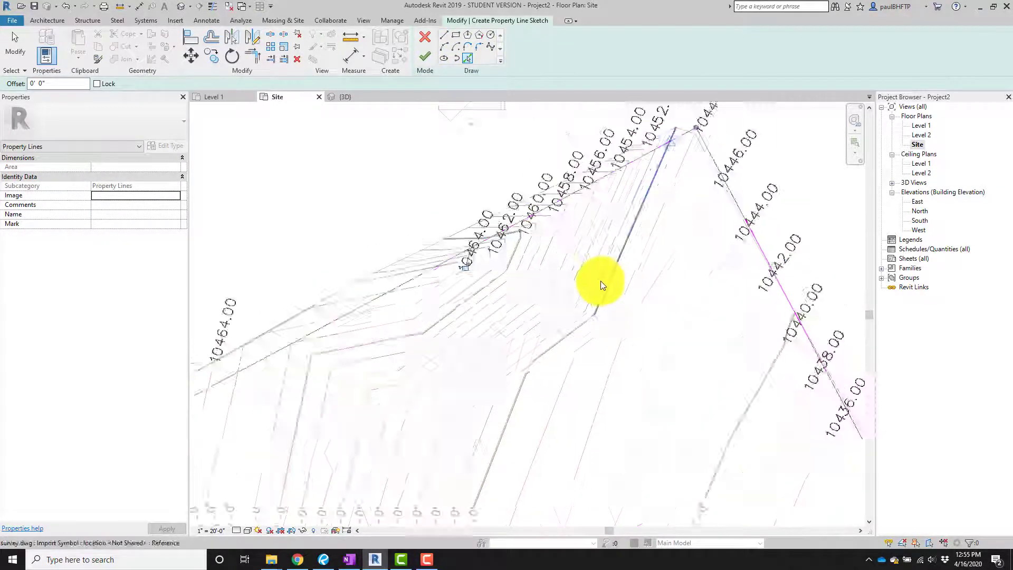
{"action": "middle_click_drag", "start_coordinate": [275, 473], "coordinate": [388, 276]}
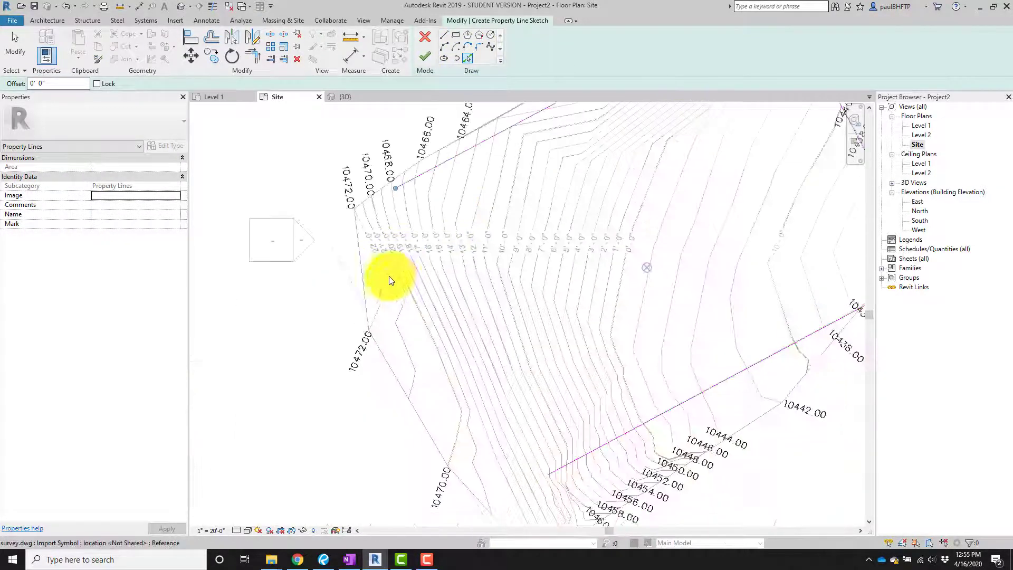
{"action": "left_click", "coordinate": [401, 202]}
{"action": "left_click", "coordinate": [422, 59]}
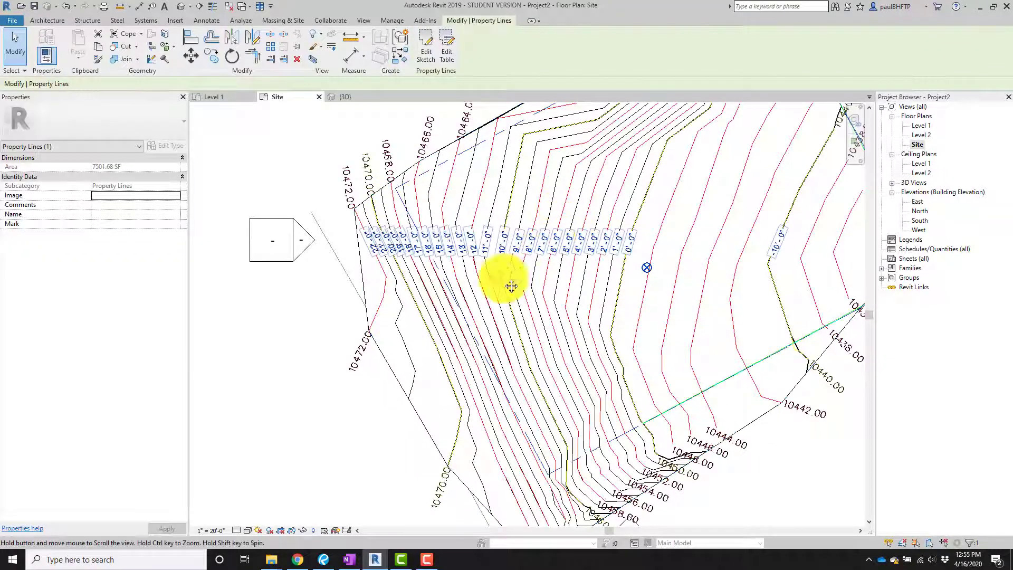
{"action": "scroll", "coordinate": [649, 237], "scroll_direction": "down", "scroll_amount": 3}
{"action": "scroll", "coordinate": [551, 334], "scroll_direction": "up", "scroll_amount": 2}
{"action": "key", "text": "Escape"}
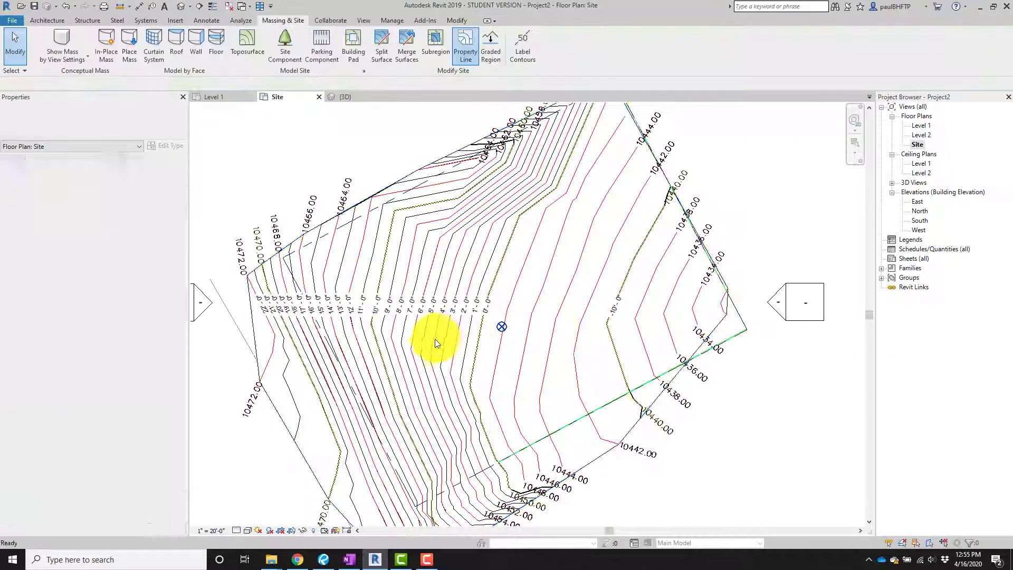
Set the Elevation Base of the 1/16" Arial contour label type to Survey Point, and compare the labels with the survey elevations
{"action": "middle_click_drag", "start_coordinate": [443, 340], "coordinate": [458, 334]}
{"action": "scroll", "coordinate": [416, 299], "scroll_direction": "up", "scroll_amount": 1}
{"action": "left_click", "coordinate": [417, 300]}
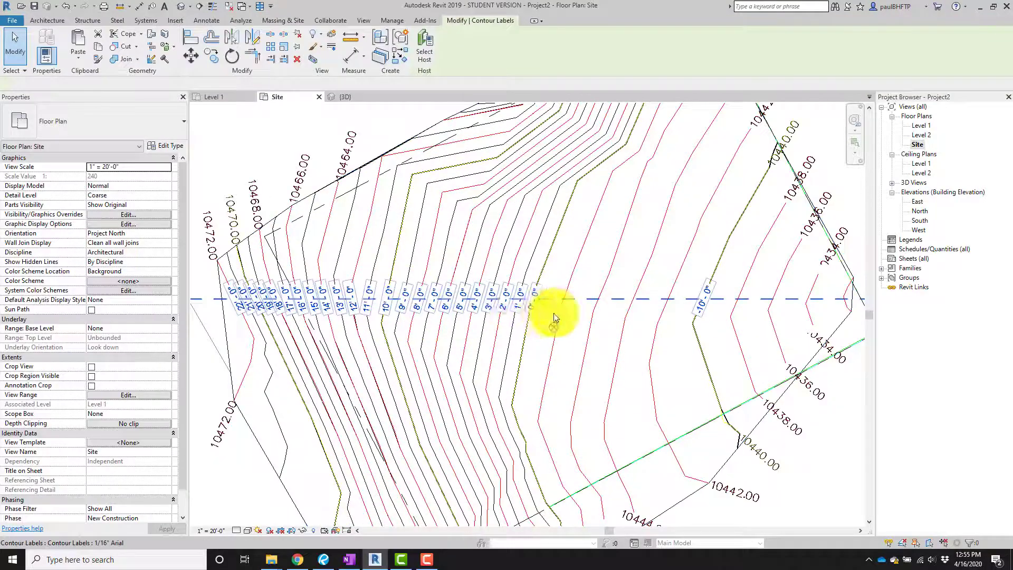
{"action": "middle_click_drag", "start_coordinate": [614, 311], "coordinate": [532, 369]}
{"action": "middle_click_drag", "start_coordinate": [509, 327], "coordinate": [502, 383]}
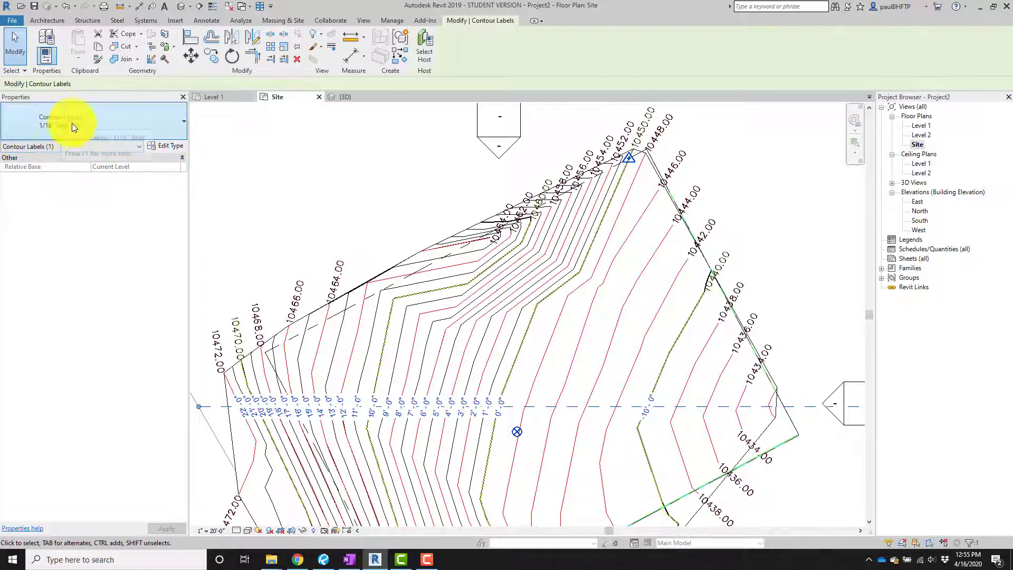
{"action": "left_click", "coordinate": [170, 146]}
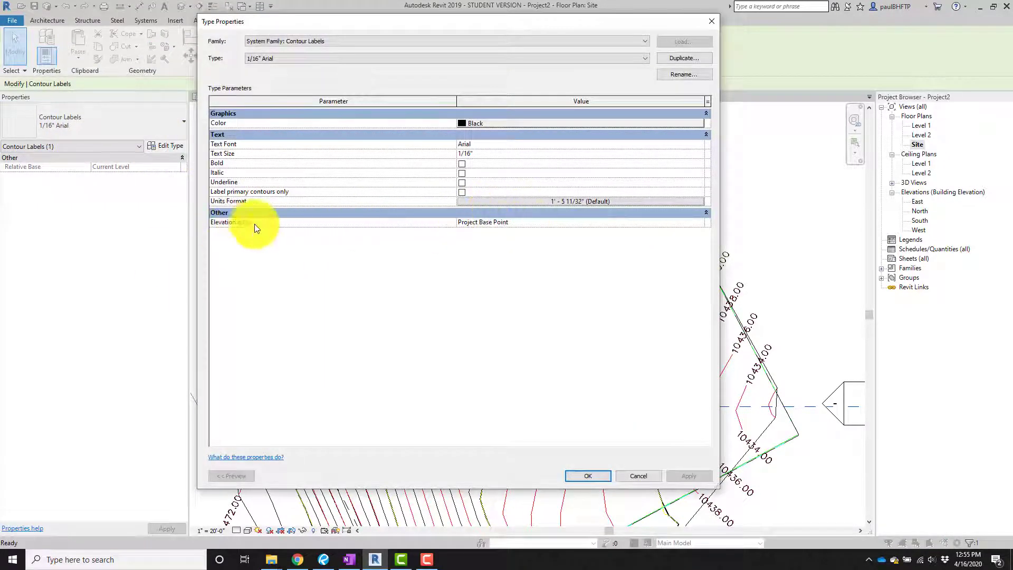
{"action": "left_click", "coordinate": [699, 222]}
{"action": "left_click", "coordinate": [470, 236]}
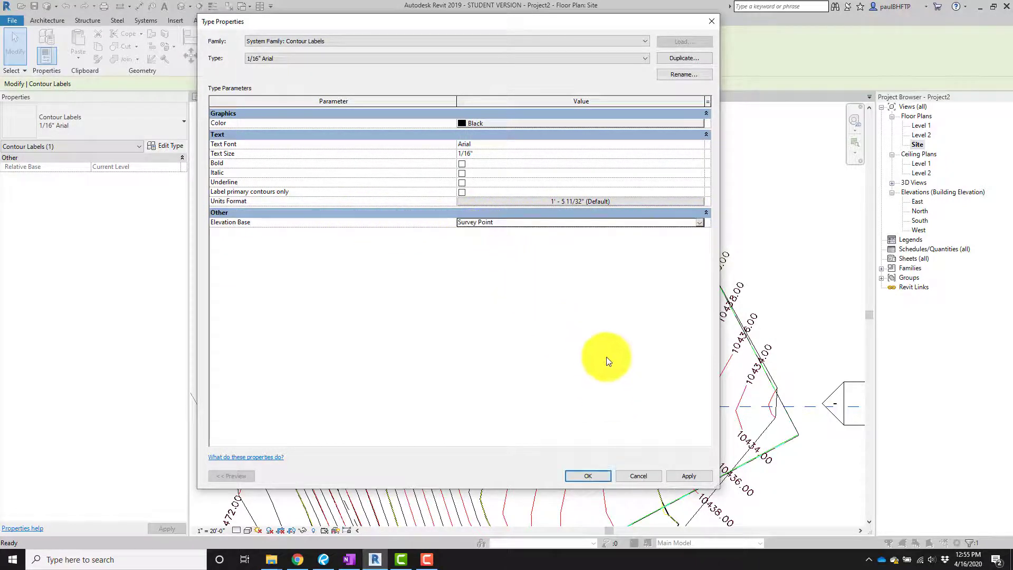
{"action": "left_click_drag", "start_coordinate": [599, 26], "coordinate": [420, 50]}
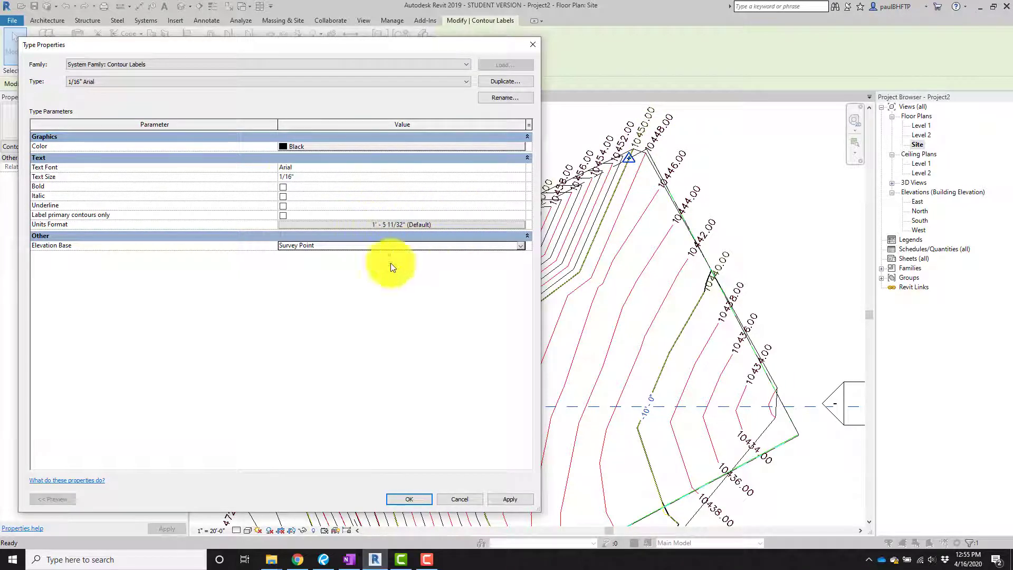
{"action": "left_click", "coordinate": [407, 498]}
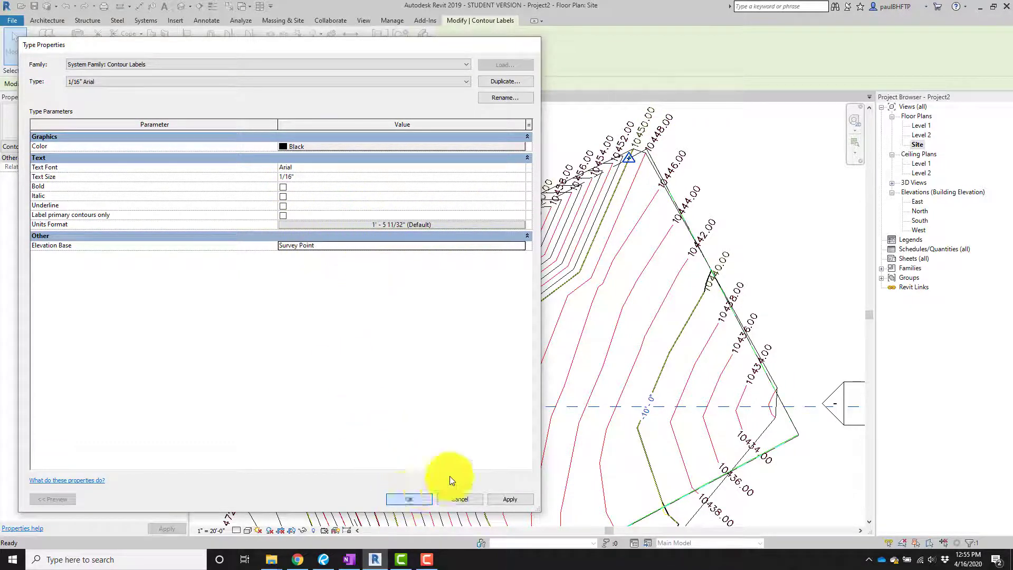
{"action": "scroll", "coordinate": [503, 413], "scroll_direction": "up", "scroll_amount": 5}
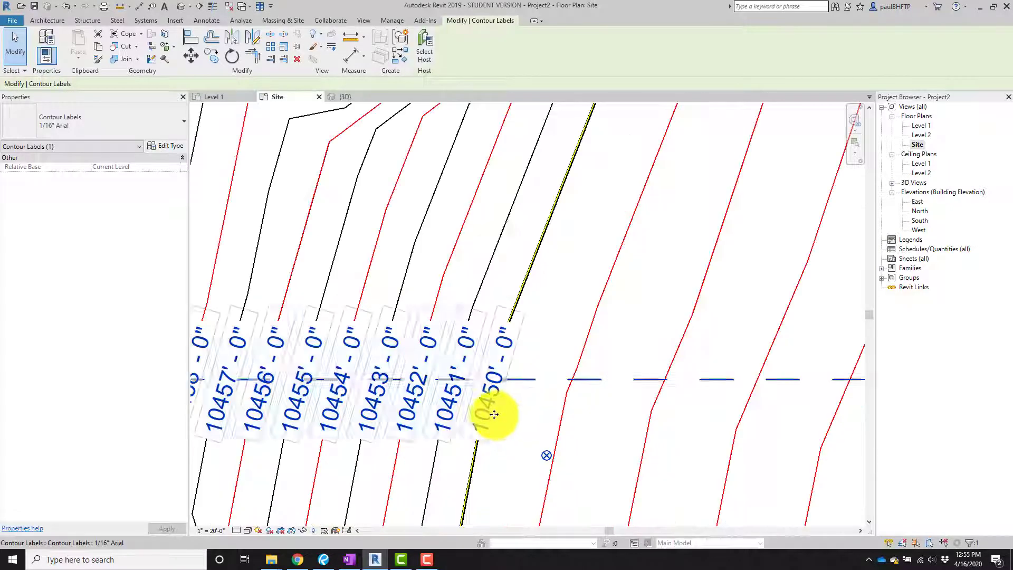
{"action": "scroll", "coordinate": [520, 288], "scroll_direction": "down", "scroll_amount": 5}
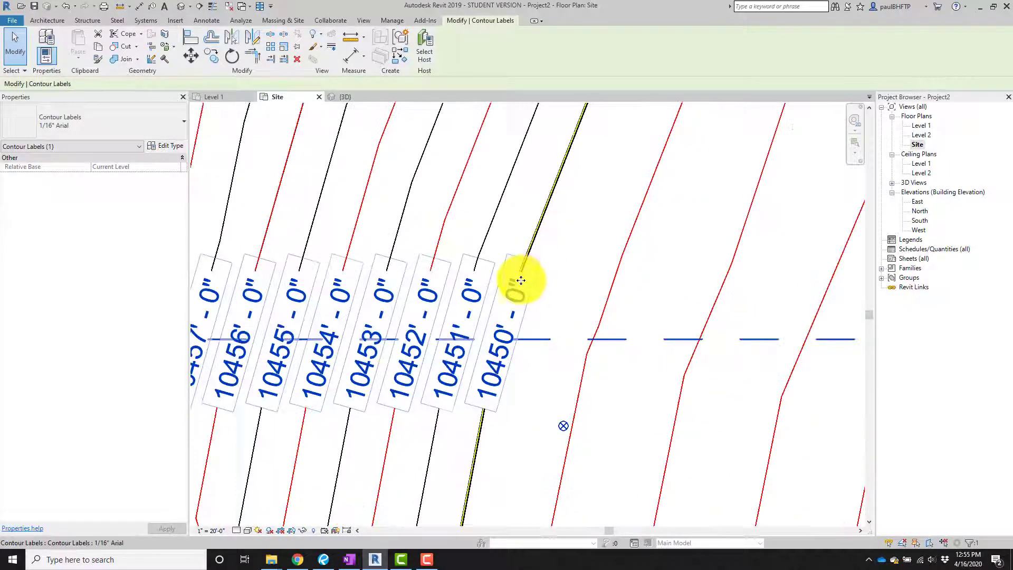
{"action": "middle_click_drag", "start_coordinate": [518, 295], "coordinate": [520, 312]}
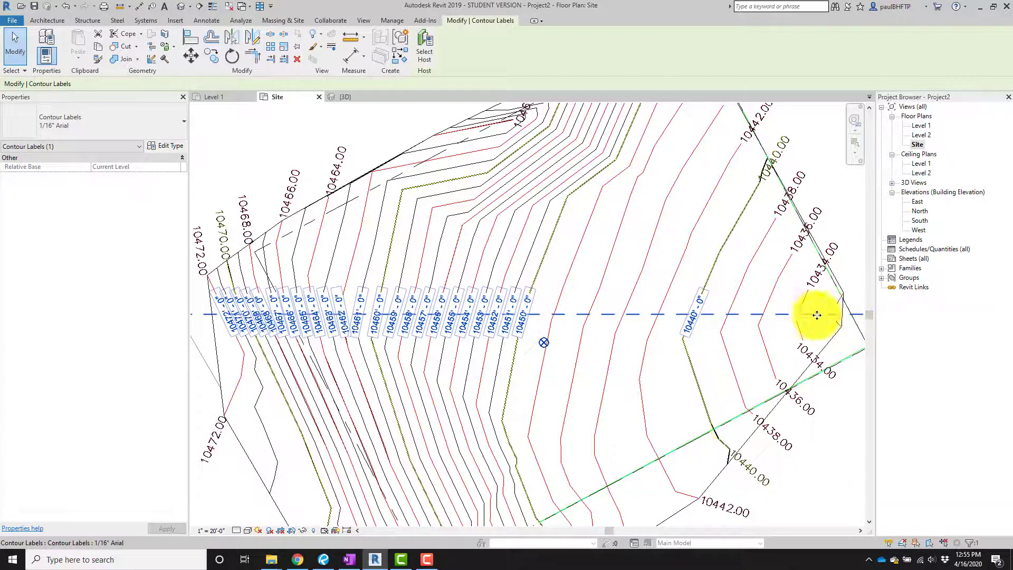
In the site settings, set the start of the additional secondary contours to -200' so contours below Level 1 are included
{"action": "scroll", "coordinate": [580, 315], "scroll_direction": "down", "scroll_amount": 1}
{"action": "scroll", "coordinate": [533, 315], "scroll_direction": "up", "scroll_amount": 3}
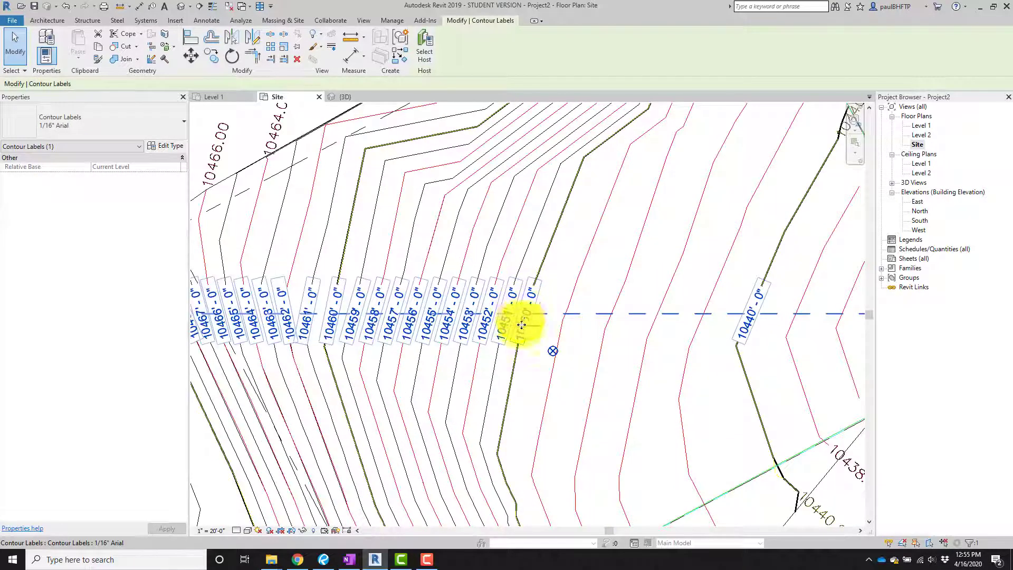
{"action": "scroll", "coordinate": [521, 320], "scroll_direction": "down", "scroll_amount": 1}
{"action": "scroll", "coordinate": [527, 327], "scroll_direction": "down", "scroll_amount": 2}
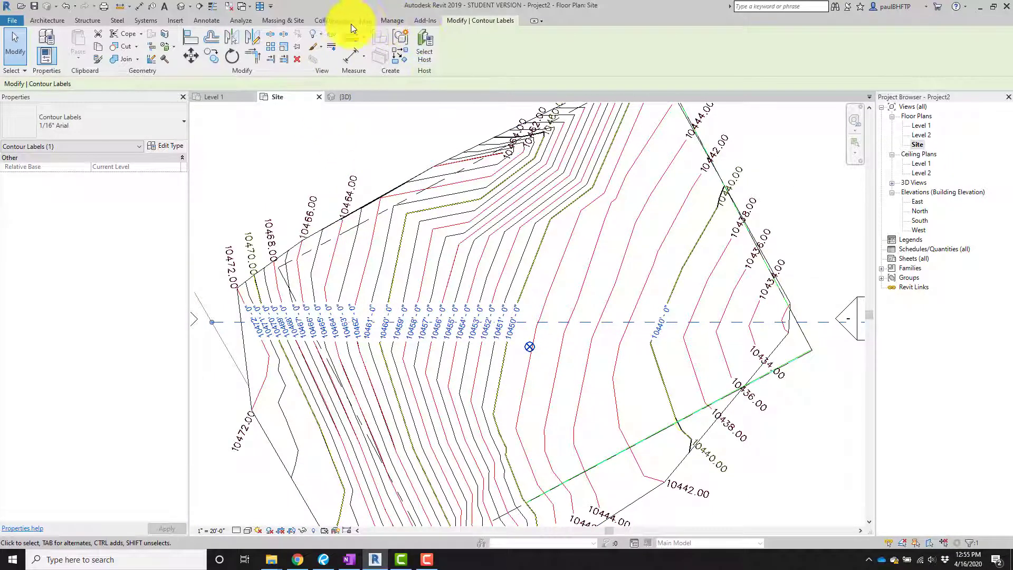
{"action": "left_click", "coordinate": [294, 23]}
{"action": "left_click", "coordinate": [363, 70]}
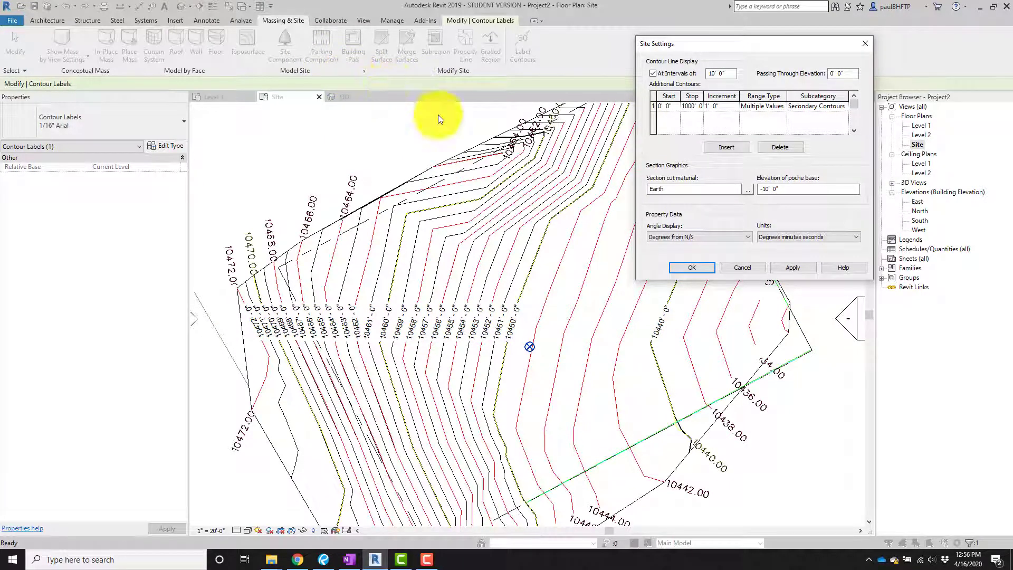
{"action": "left_click", "coordinate": [672, 107]}
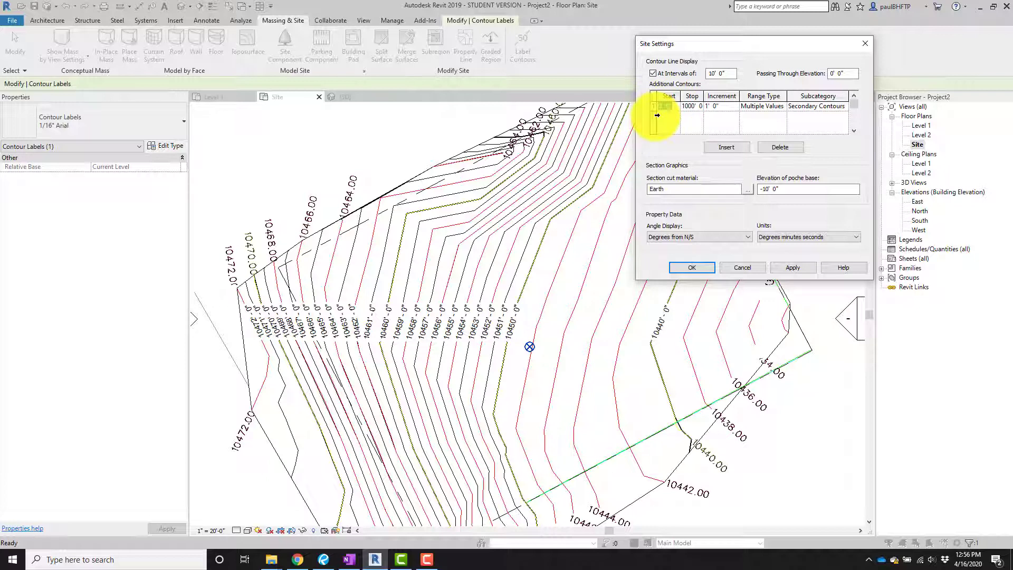
{"action": "type", "text": "1000"}
{"action": "type", "text": "'"}
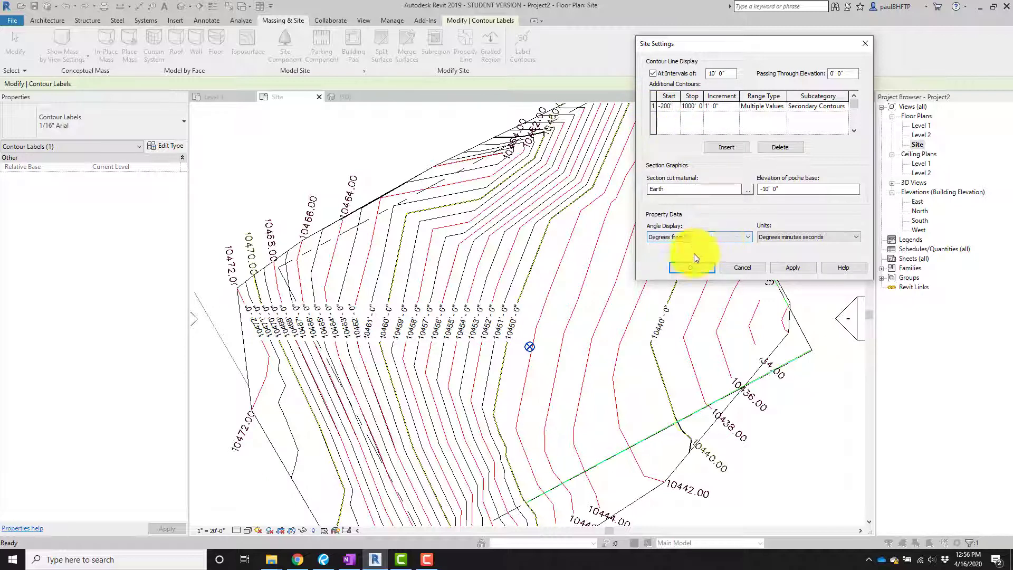
{"action": "left_click", "coordinate": [692, 266]}
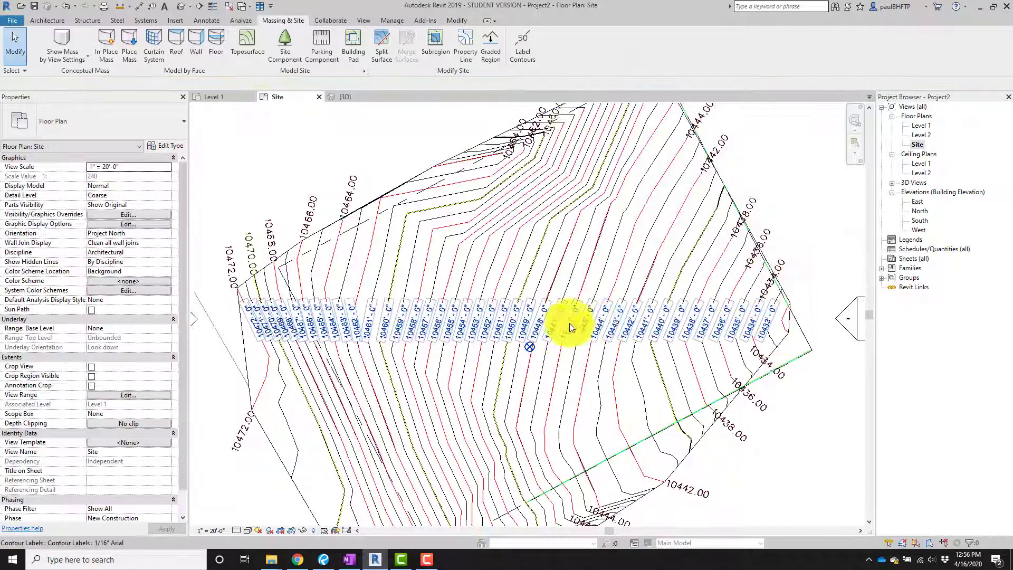
{"action": "key", "text": "Escape"}
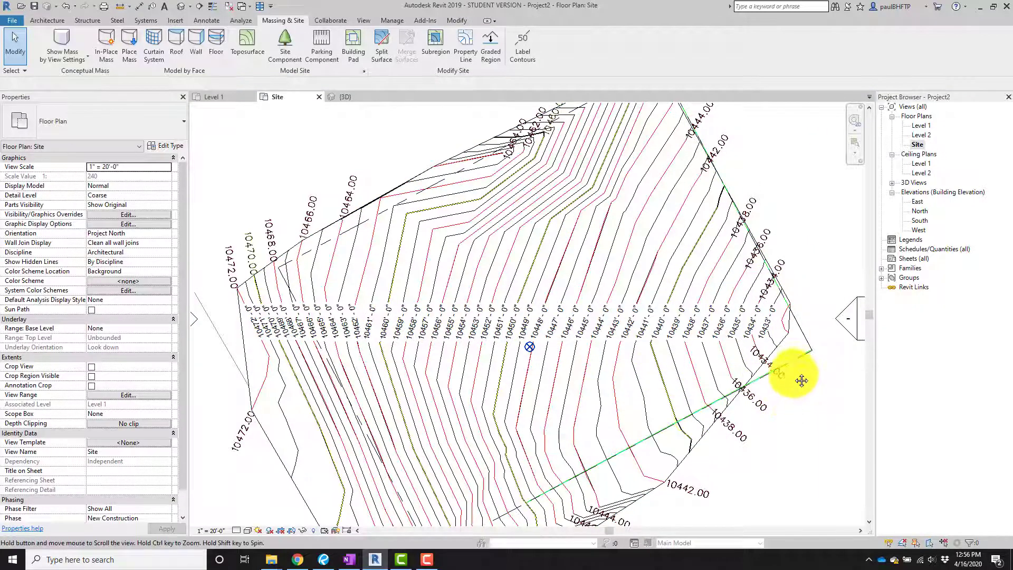
Compare the contour labels with the linked survey's elevation text along the northern and eastern edges, including at the survey point
{"action": "scroll", "coordinate": [761, 347], "scroll_direction": "down", "scroll_amount": 1}
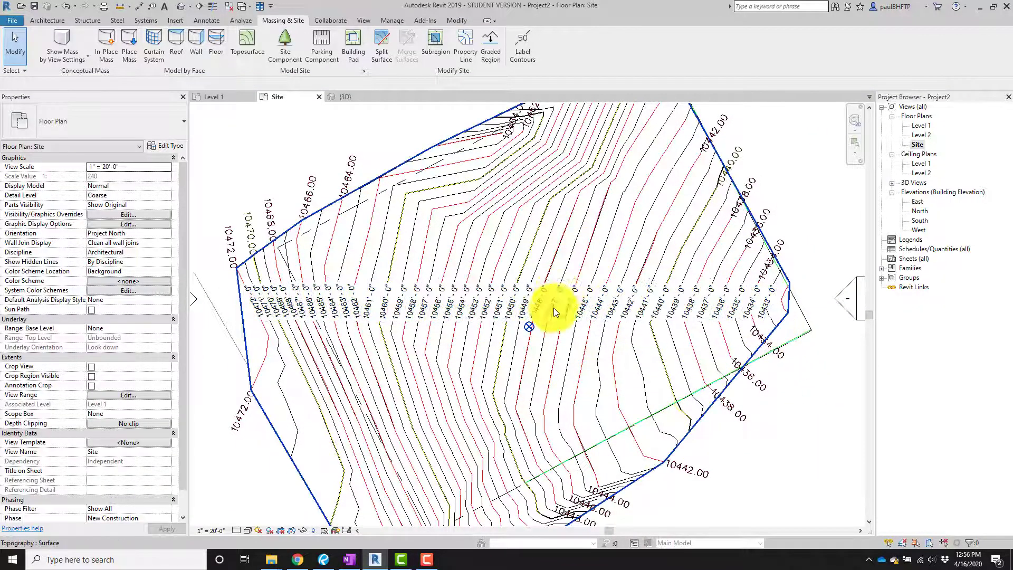
{"action": "left_click", "coordinate": [663, 289]}
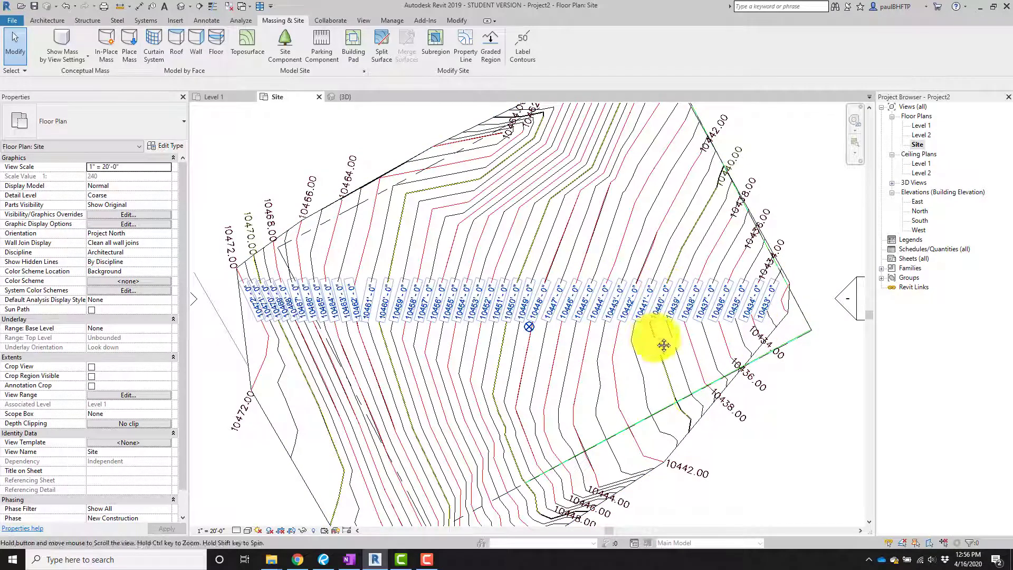
{"action": "key", "text": "Escape"}
{"action": "scroll", "coordinate": [693, 135], "scroll_direction": "up", "scroll_amount": 3}
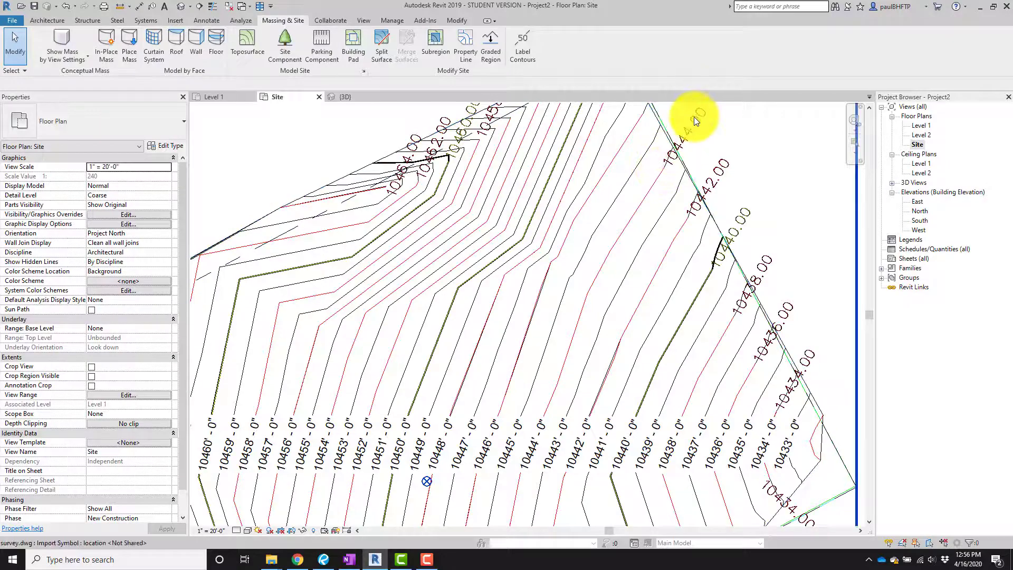
{"action": "scroll", "coordinate": [694, 116], "scroll_direction": "down", "scroll_amount": 3}
{"action": "scroll", "coordinate": [517, 375], "scroll_direction": "up", "scroll_amount": 2}
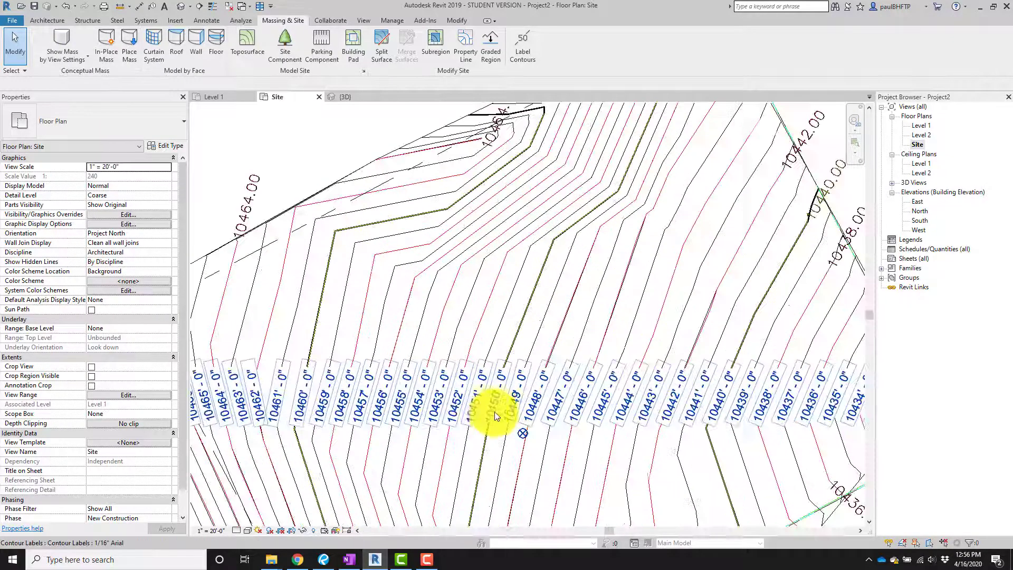
{"action": "scroll", "coordinate": [511, 323], "scroll_direction": "down", "scroll_amount": 2}
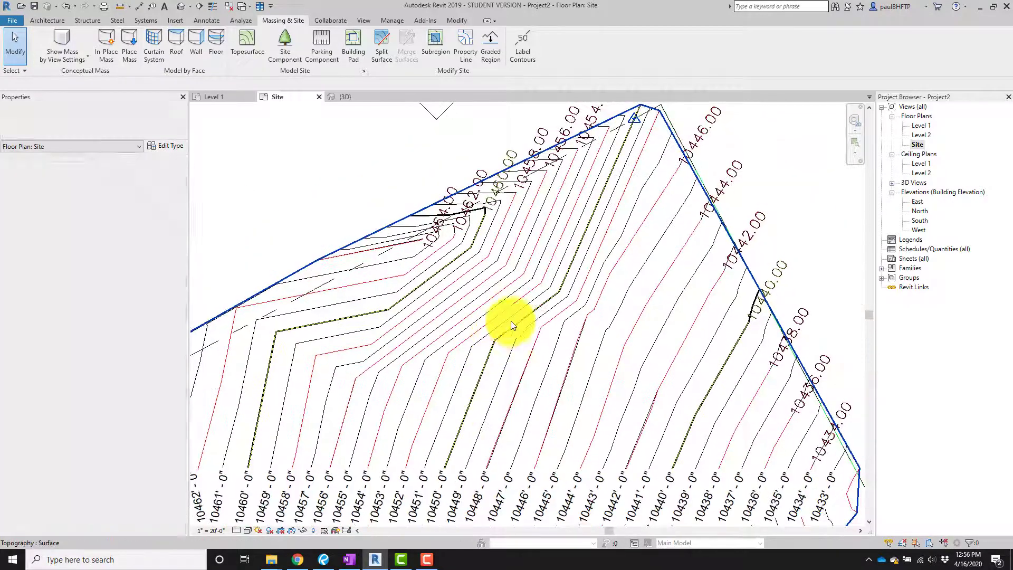
{"action": "middle_click_drag", "start_coordinate": [633, 116], "coordinate": [603, 192]}
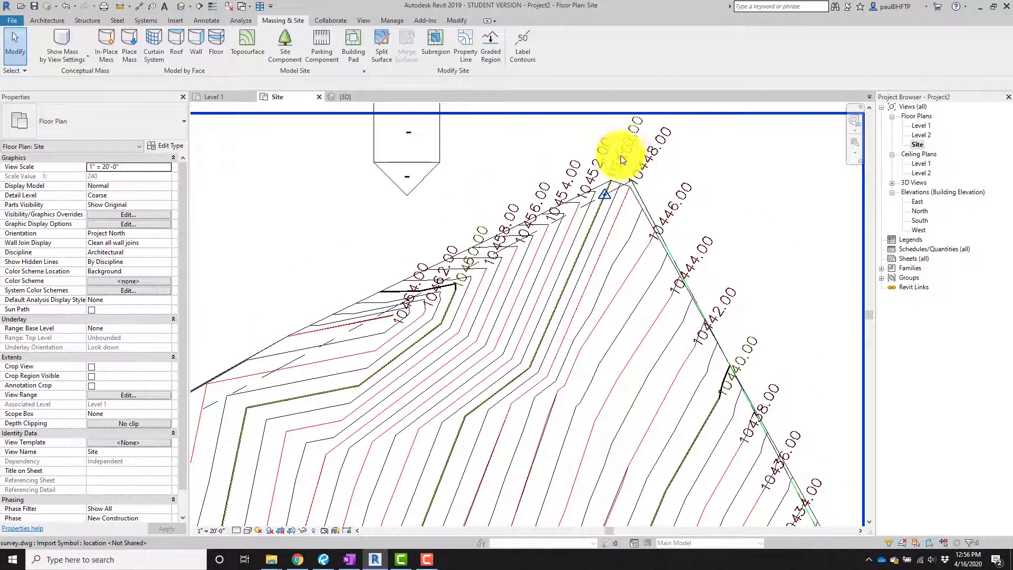
{"action": "scroll", "coordinate": [627, 142], "scroll_direction": "down", "scroll_amount": 4}
{"action": "scroll", "coordinate": [672, 260], "scroll_direction": "up", "scroll_amount": 5}
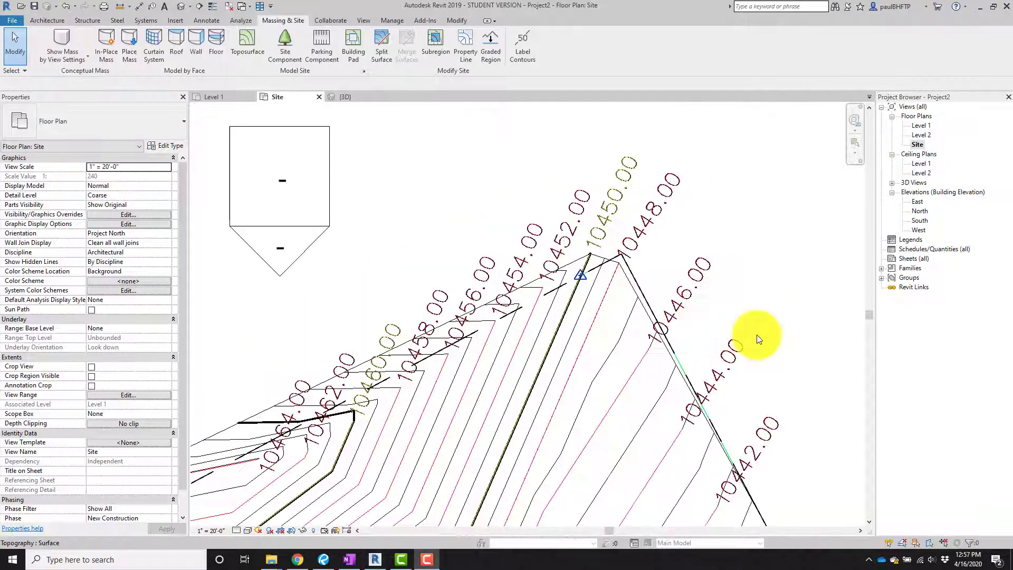
{"action": "scroll", "coordinate": [656, 269], "scroll_direction": "down", "scroll_amount": 5}
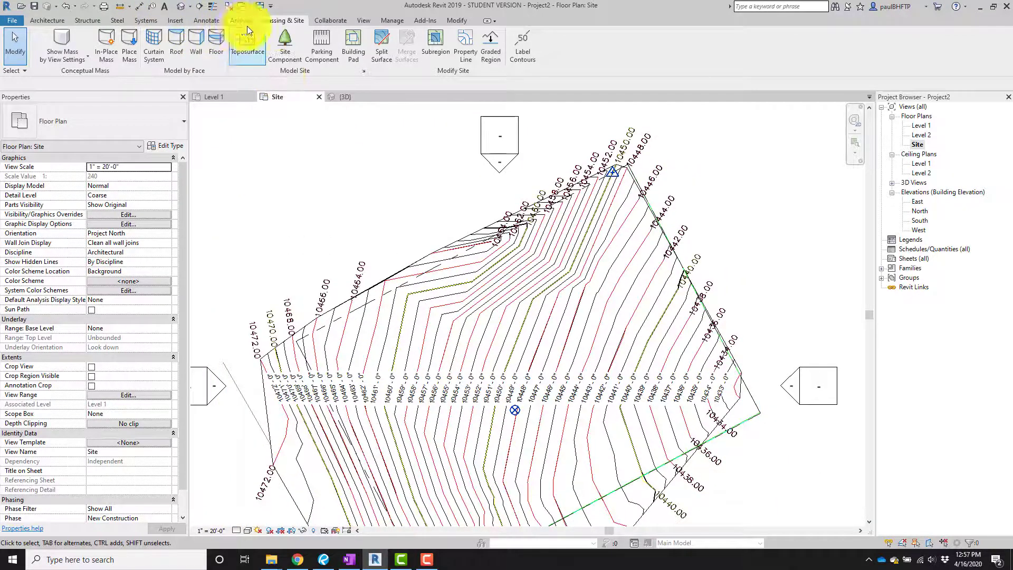
Unload the survey.dwg CAD link from the project
{"action": "left_click", "coordinate": [388, 22]}
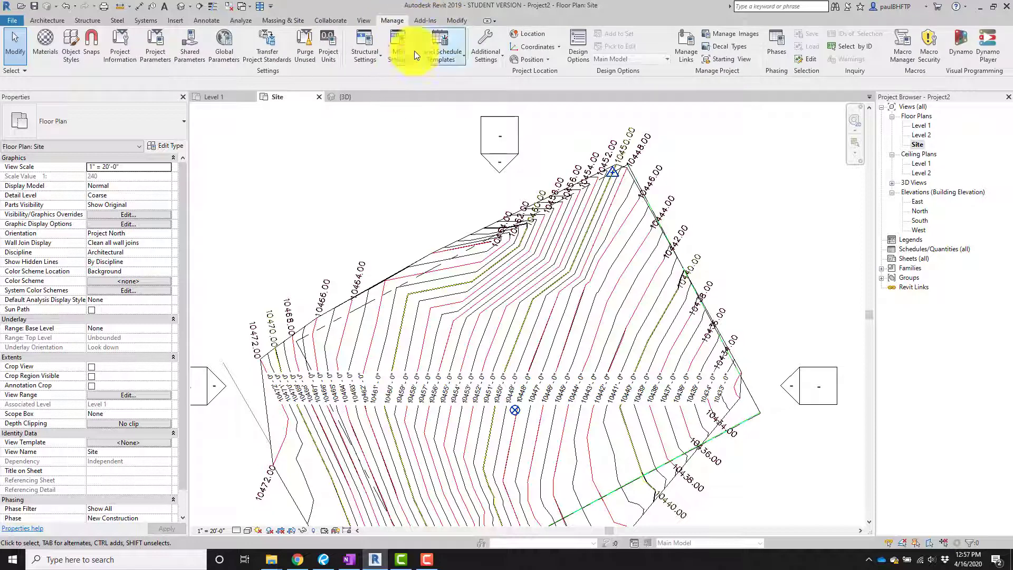
{"action": "left_click", "coordinate": [679, 54]}
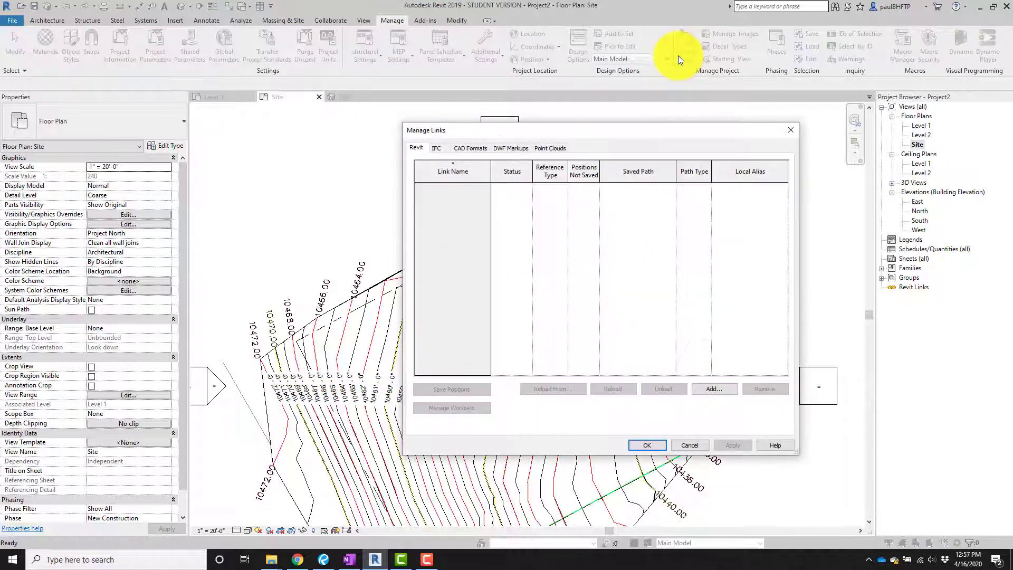
{"action": "left_click", "coordinate": [470, 148]}
{"action": "left_click", "coordinate": [441, 186]}
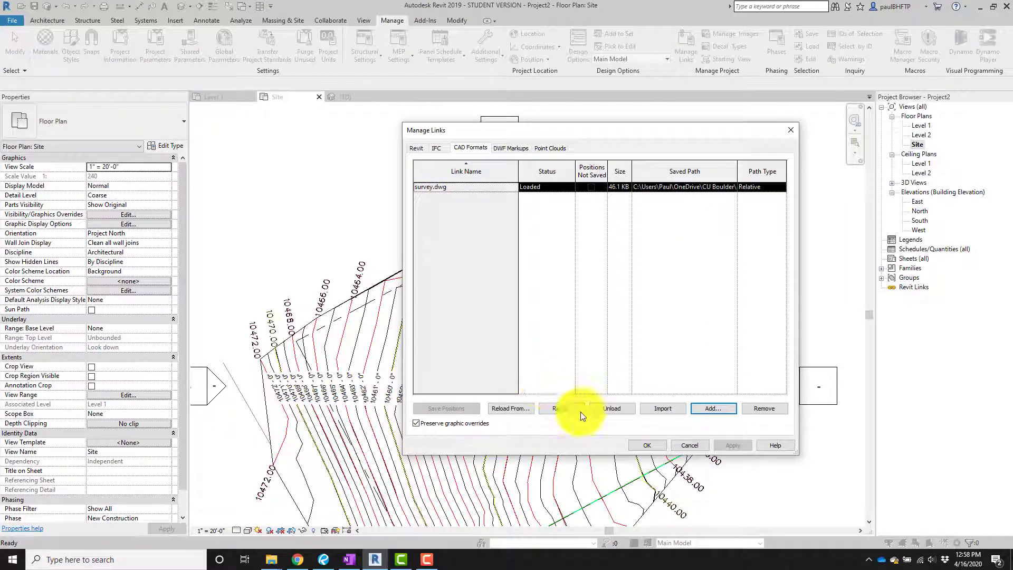
{"action": "left_click", "coordinate": [610, 408]}
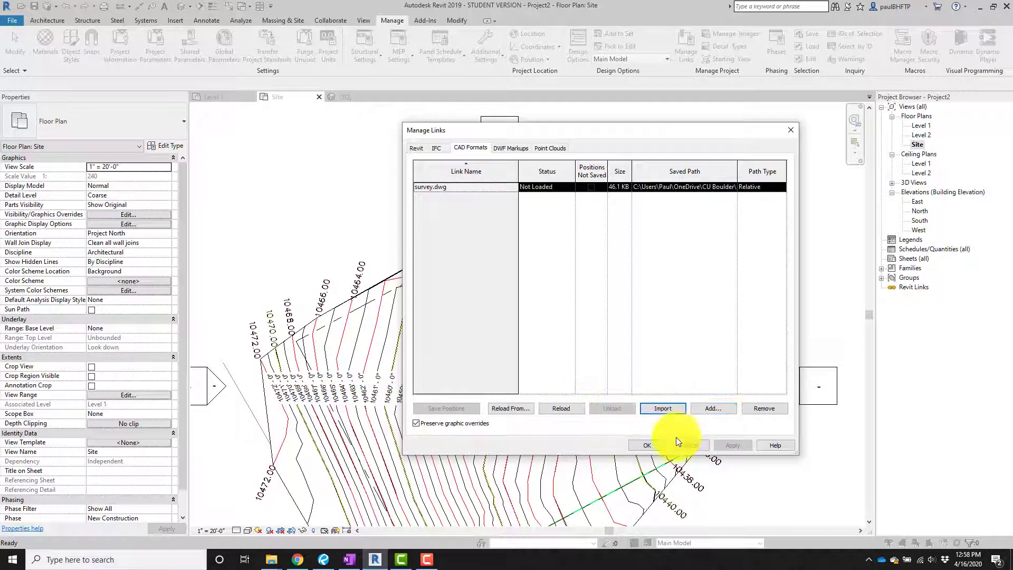
{"action": "left_click", "coordinate": [641, 445]}
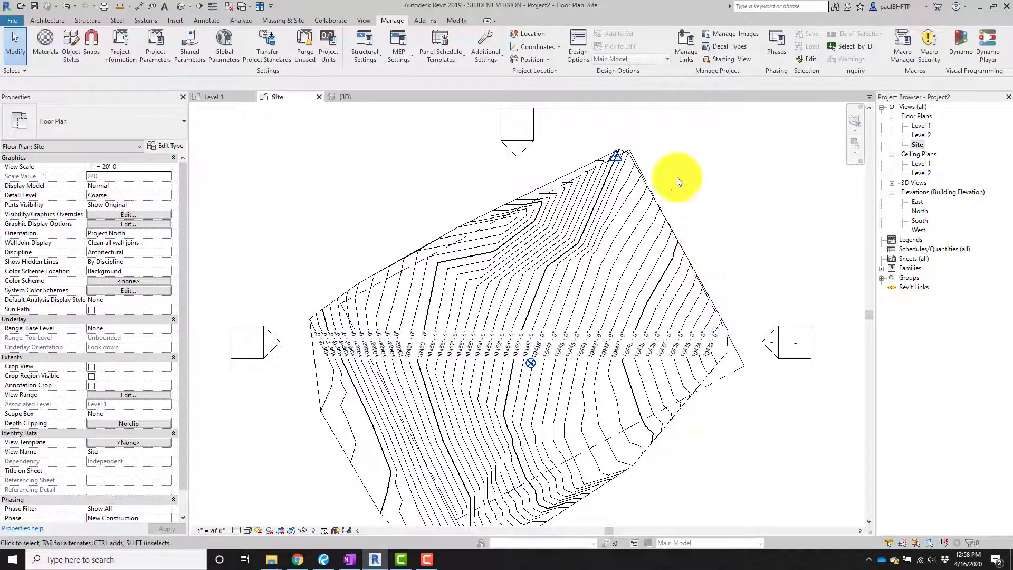
Switch to the 3D view, orbit to see the terrain from above, and select the toposurface
{"action": "key", "text": "ctrl+Tab"}
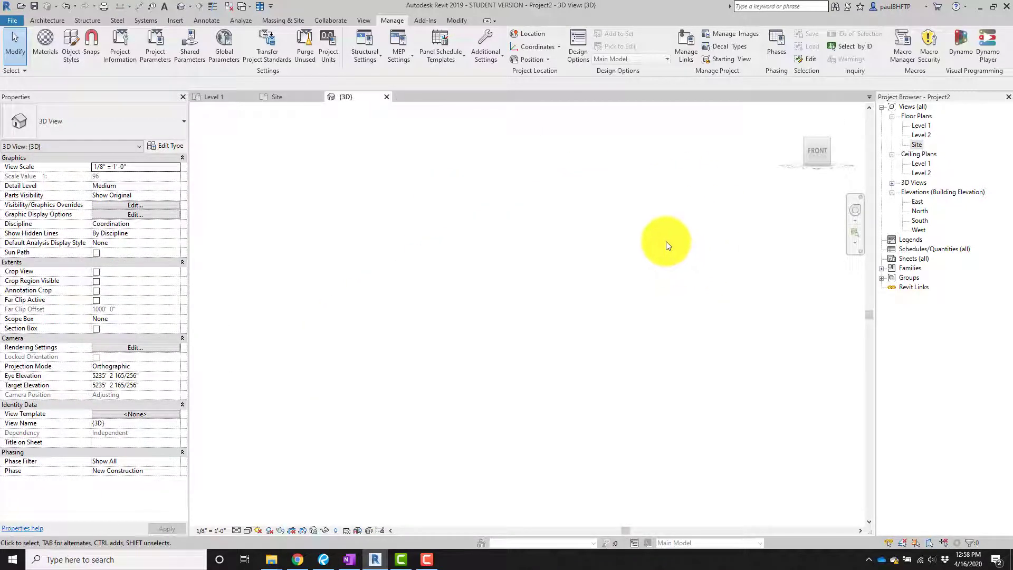
{"action": "middle_click_drag", "start_coordinate": [653, 258], "coordinate": [658, 332], "text": "shift"}
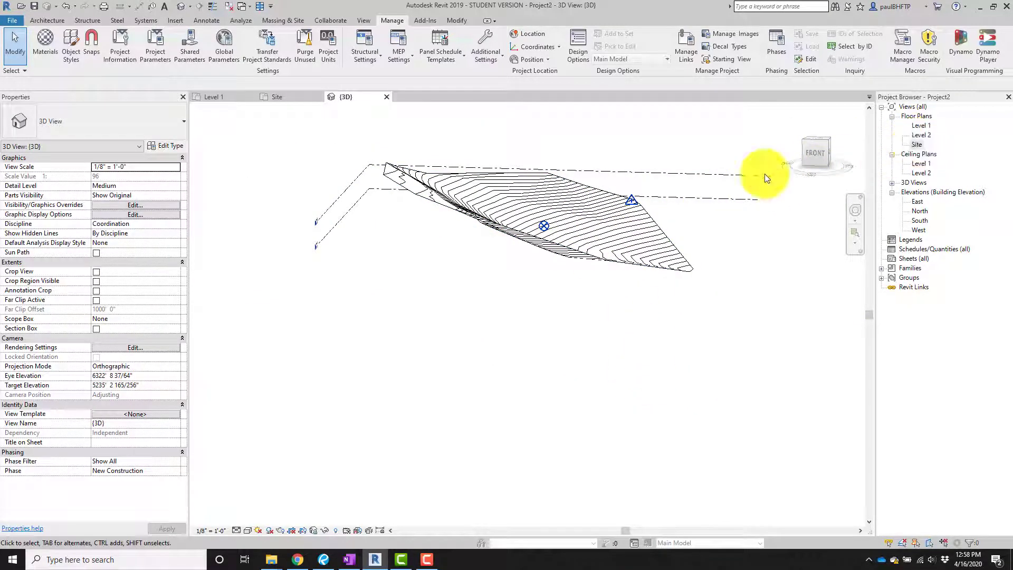
{"action": "left_click", "coordinate": [679, 243]}
{"action": "middle_click_drag", "start_coordinate": [678, 243], "coordinate": [632, 227], "text": "shift"}
Check the Level 1 and Level 2 floor plans, return to the Site plan, and clear the selection
{"action": "double_click", "coordinate": [920, 126]}
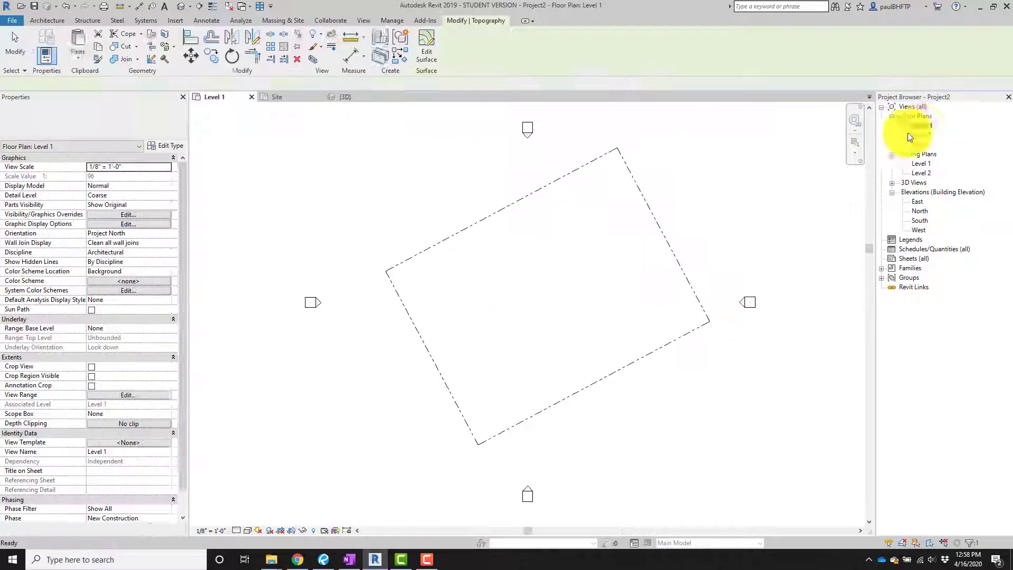
{"action": "double_click", "coordinate": [913, 136]}
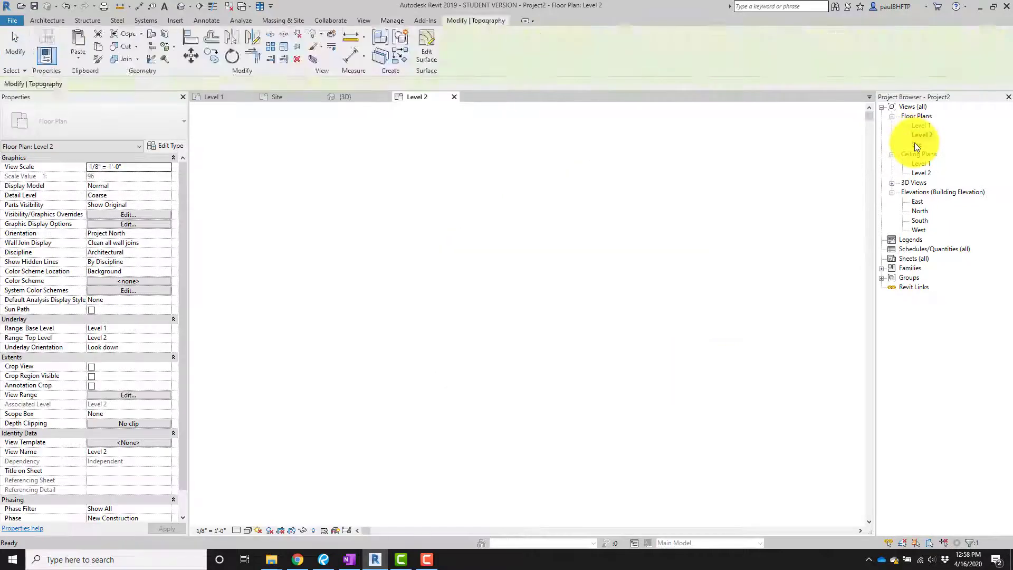
{"action": "double_click", "coordinate": [914, 143]}
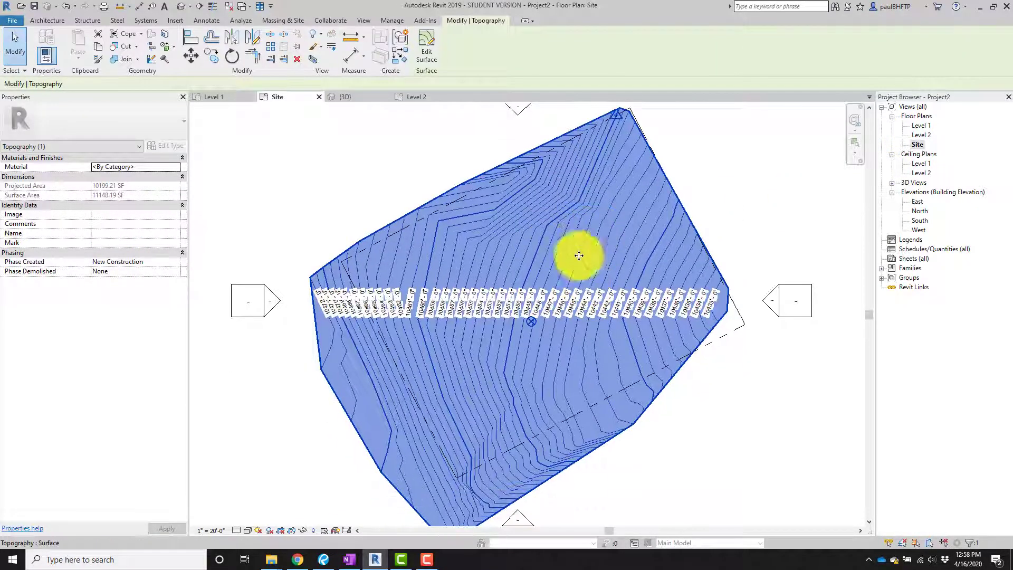
{"action": "key", "text": "Escape"}
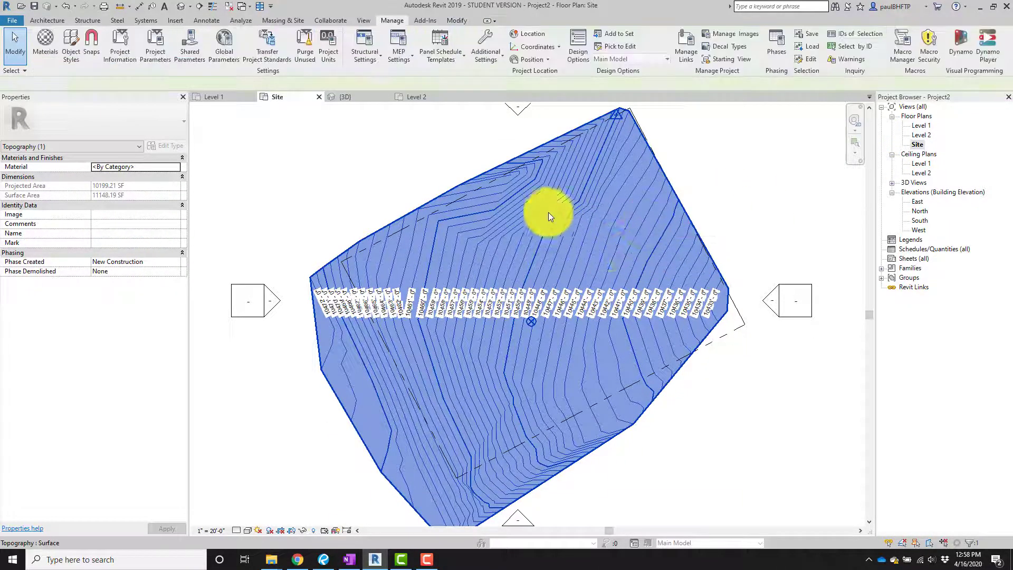
{"action": "middle_click_drag", "start_coordinate": [701, 202], "coordinate": [694, 219]}
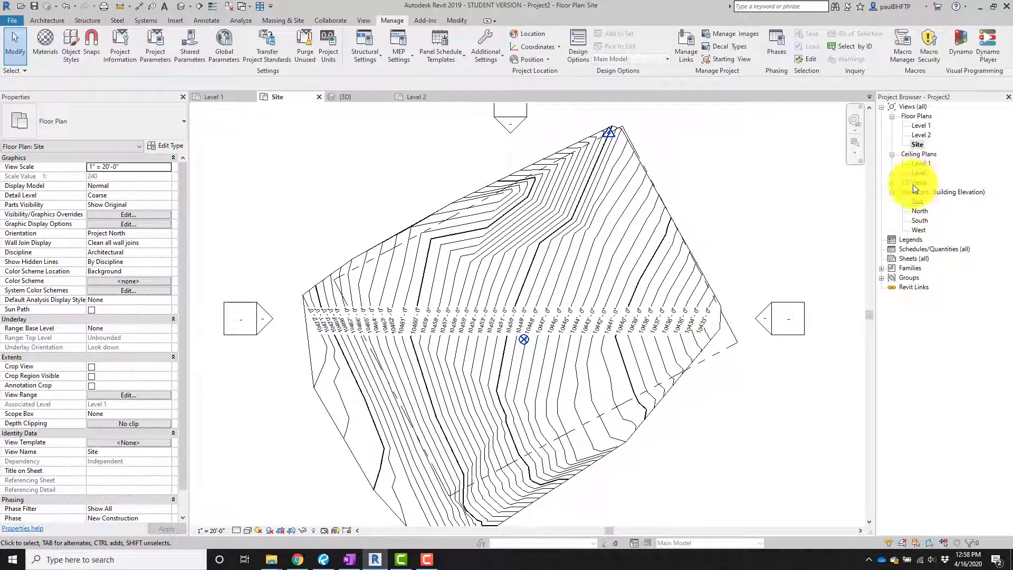
Inspect the toposurface against the levels in the East elevation, and return to the Site plan
{"action": "double_click", "coordinate": [917, 201]}
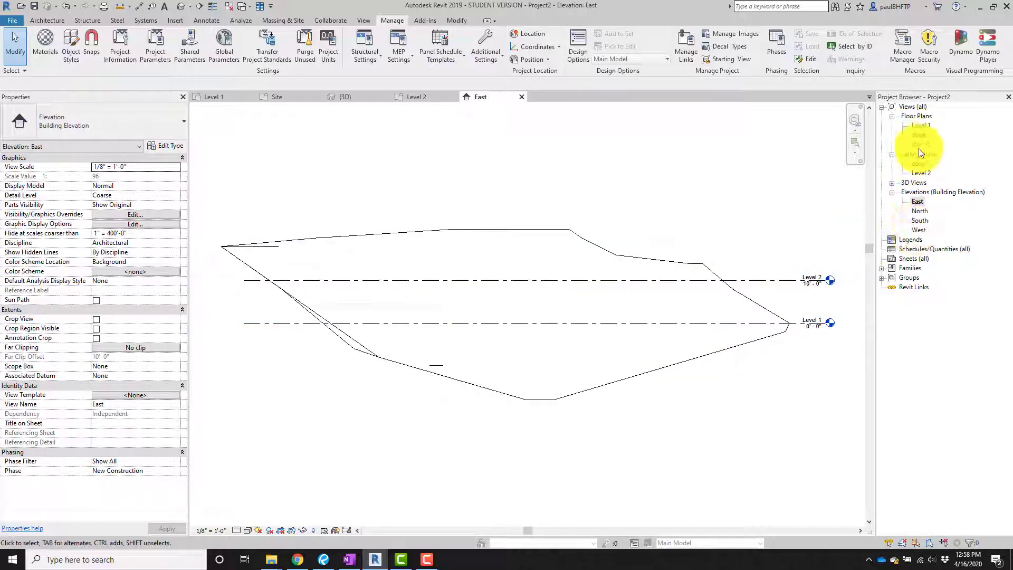
{"action": "left_click", "coordinate": [580, 239]}
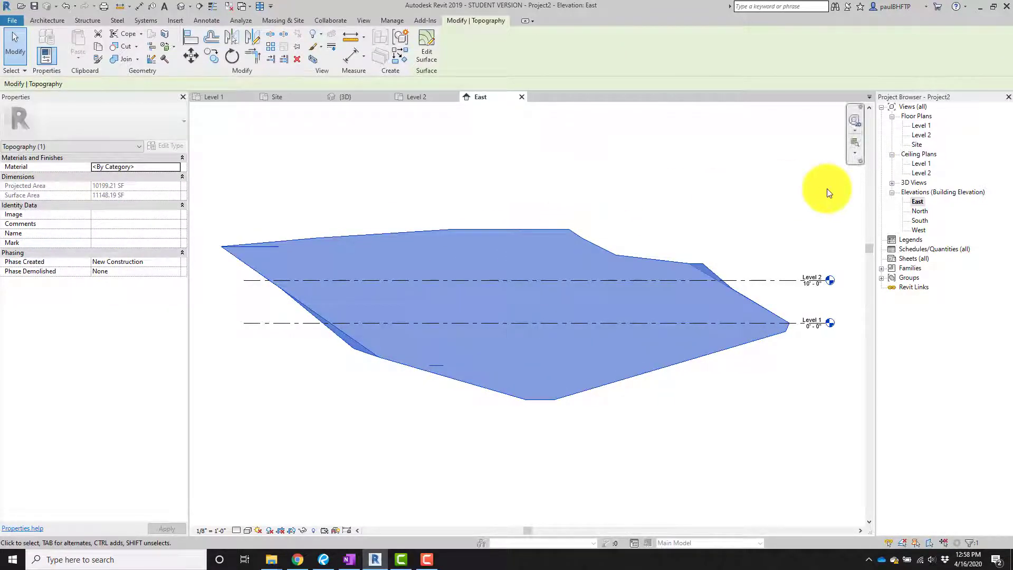
{"action": "double_click", "coordinate": [916, 145]}
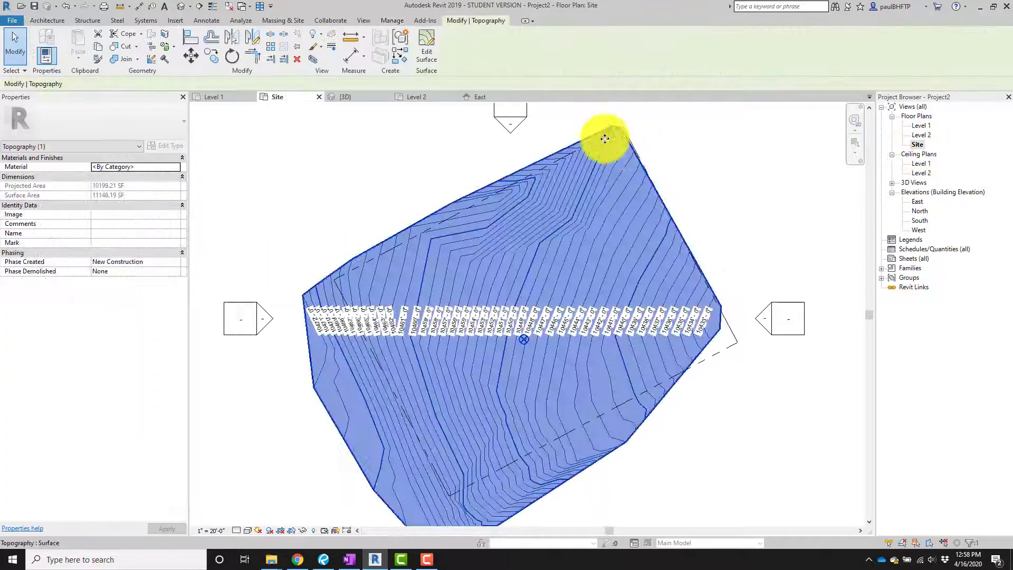
Select the property line and examine the site's northern corner near the survey point, along with the labelled contours
{"action": "left_click", "coordinate": [611, 135]}
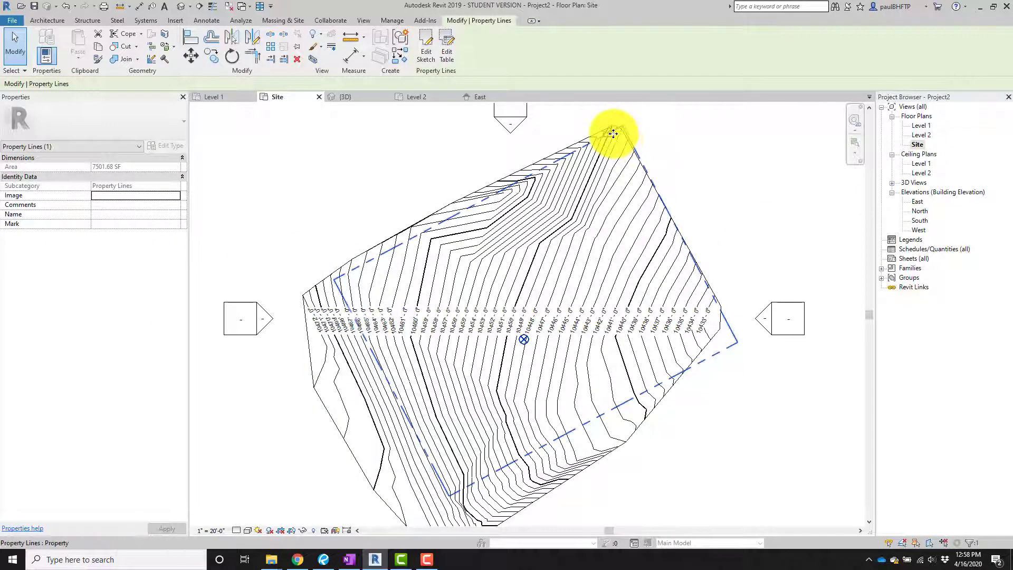
{"action": "scroll", "coordinate": [610, 133], "scroll_direction": "up", "scroll_amount": 1}
{"action": "scroll", "coordinate": [608, 132], "scroll_direction": "up", "scroll_amount": 3}
{"action": "scroll", "coordinate": [610, 135], "scroll_direction": "down", "scroll_amount": 3}
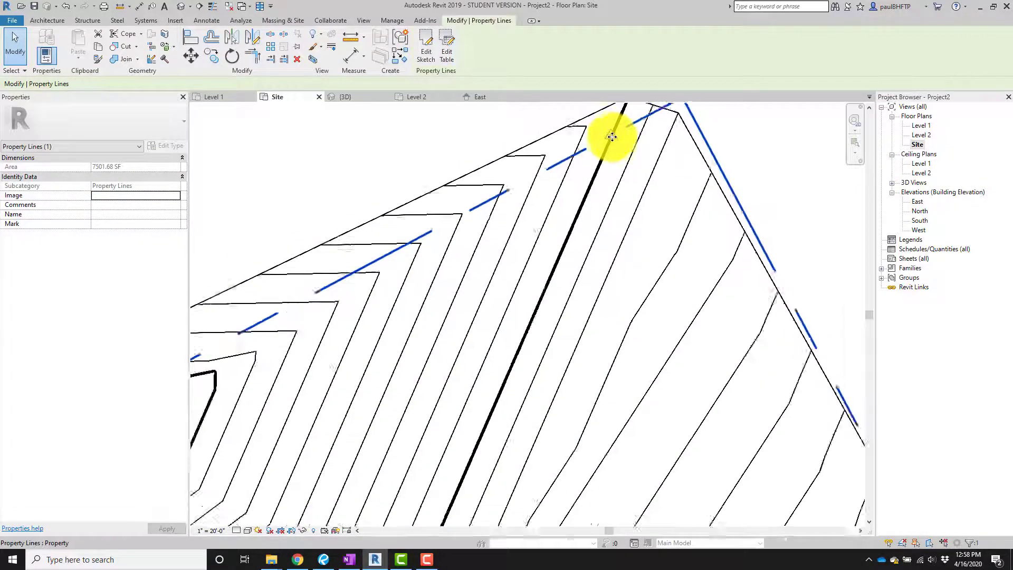
{"action": "scroll", "coordinate": [682, 113], "scroll_direction": "up", "scroll_amount": 1}
{"action": "scroll", "coordinate": [682, 113], "scroll_direction": "down", "scroll_amount": 1}
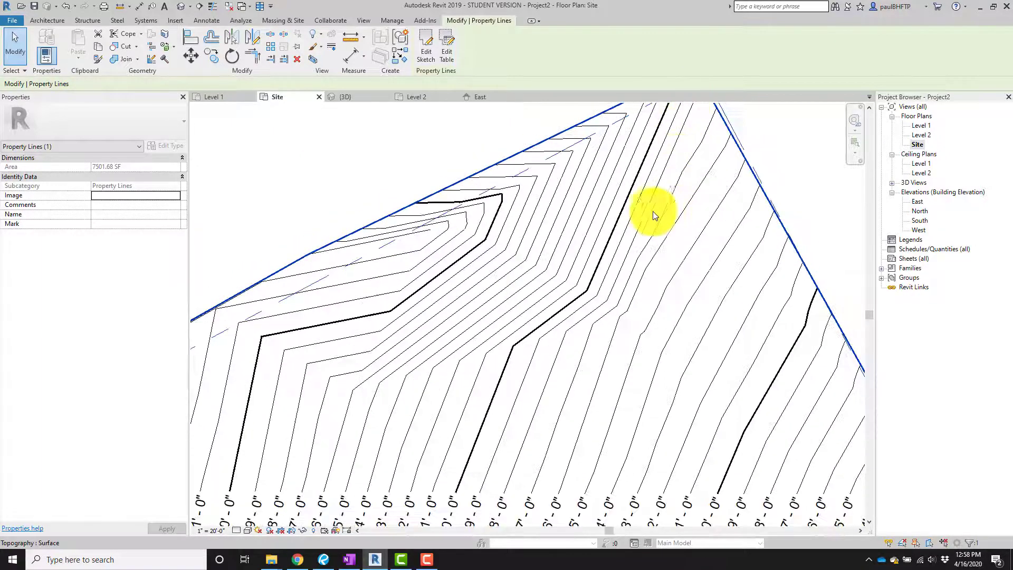
{"action": "middle_click_drag", "start_coordinate": [631, 256], "coordinate": [620, 300]}
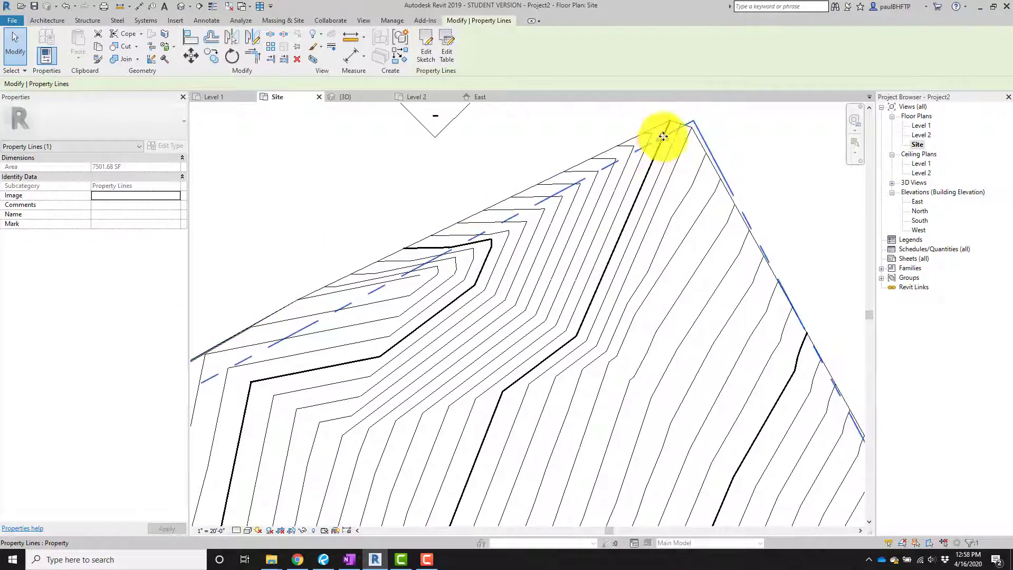
{"action": "scroll", "coordinate": [659, 140], "scroll_direction": "down", "scroll_amount": 3}
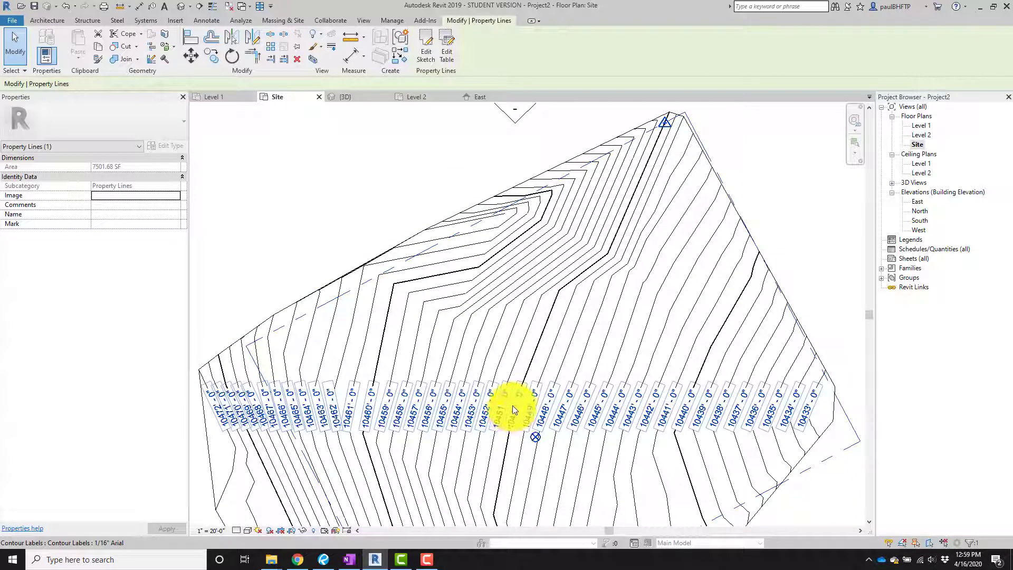
Select the toposurface, clear the selection, and review the contour labels and property lines across the whole Site plan
{"action": "left_click", "coordinate": [663, 248]}
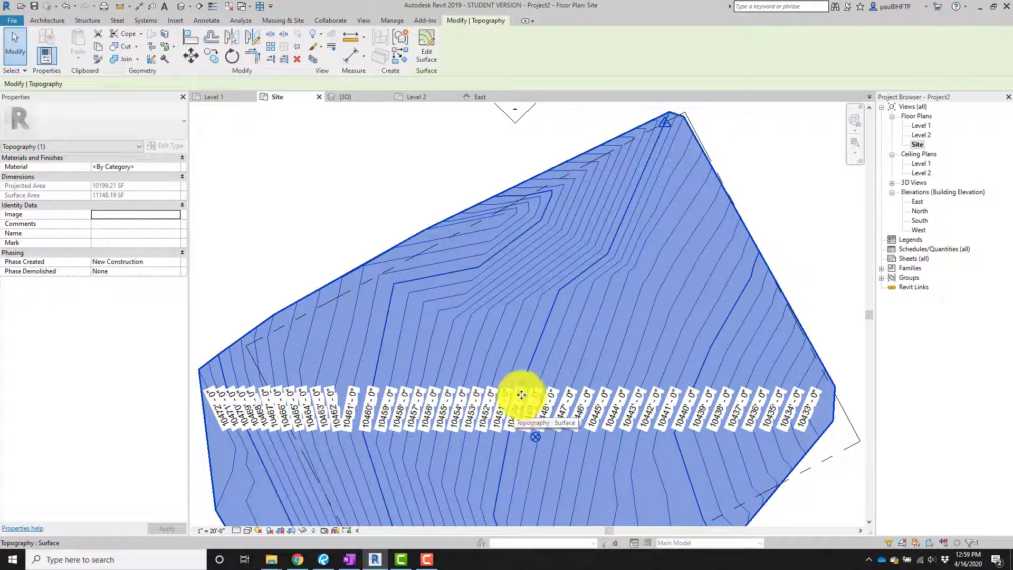
{"action": "key", "text": "Escape"}
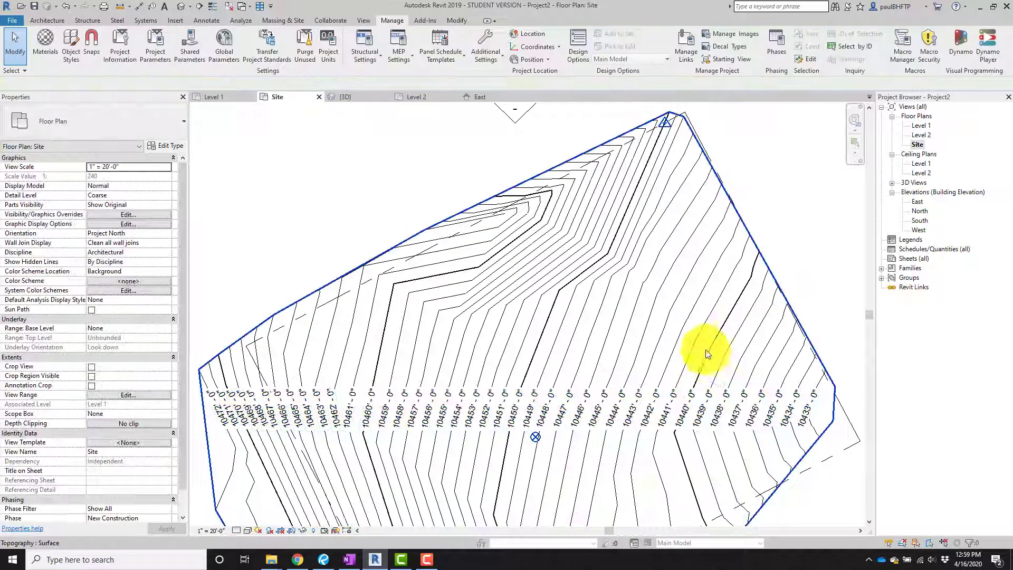
{"action": "scroll", "coordinate": [707, 353], "scroll_direction": "down", "scroll_amount": 3}
{"action": "left_click", "coordinate": [702, 298]}
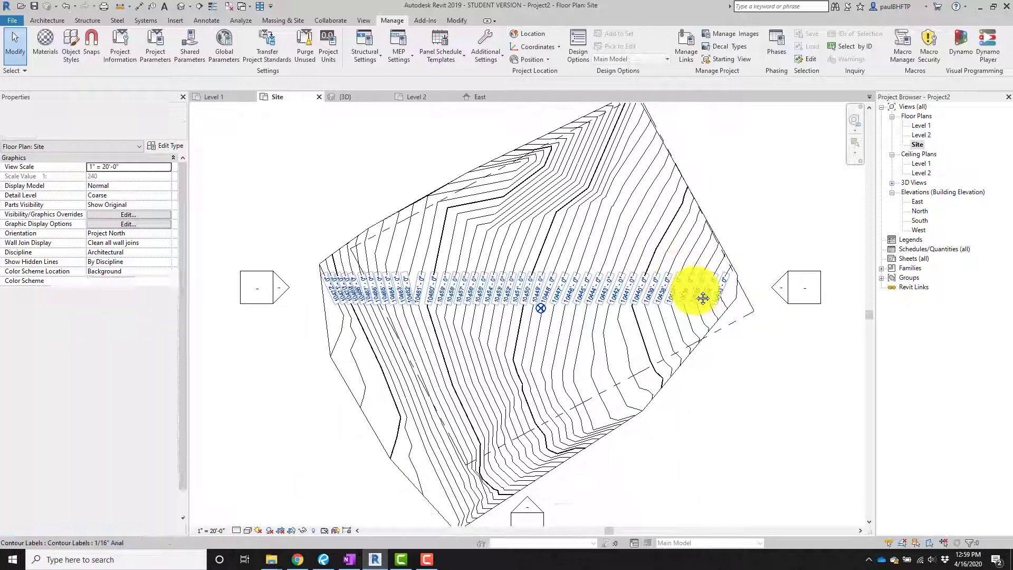
{"action": "middle_click_drag", "start_coordinate": [741, 360], "coordinate": [734, 374]}
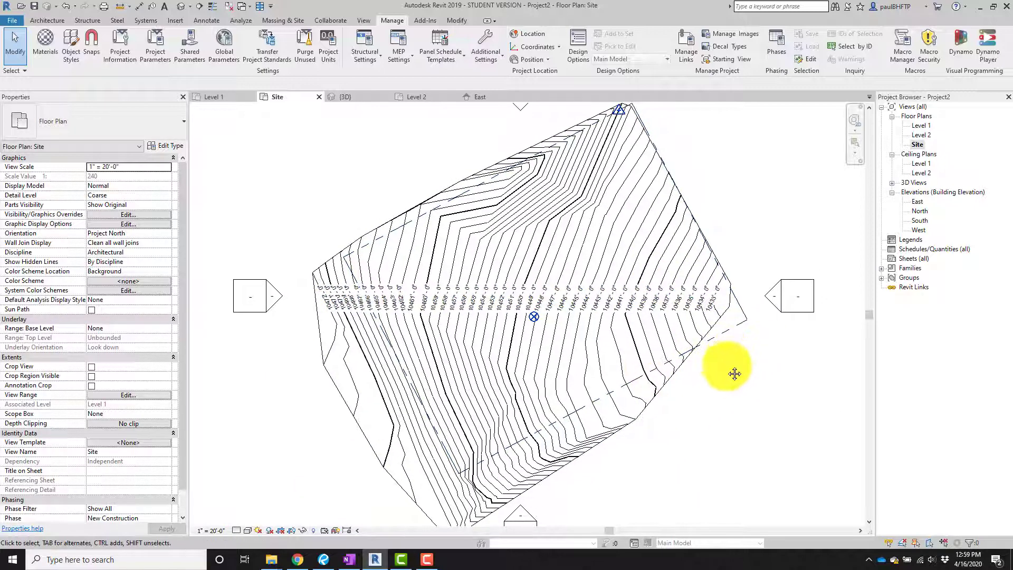
{"action": "scroll", "coordinate": [734, 373], "scroll_direction": "down", "scroll_amount": 1}
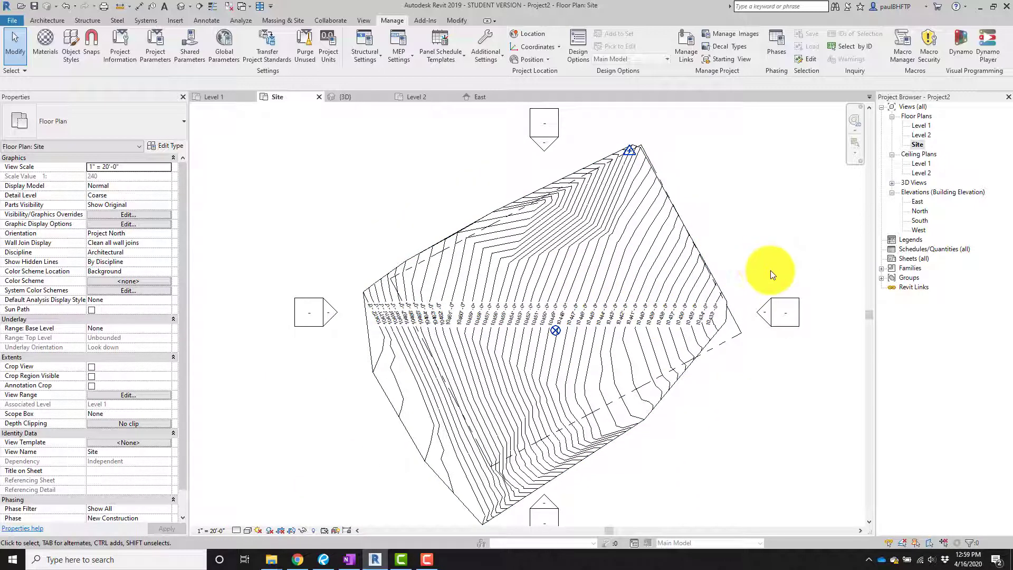
{"action": "scroll", "coordinate": [583, 256], "scroll_direction": "up", "scroll_amount": 5}
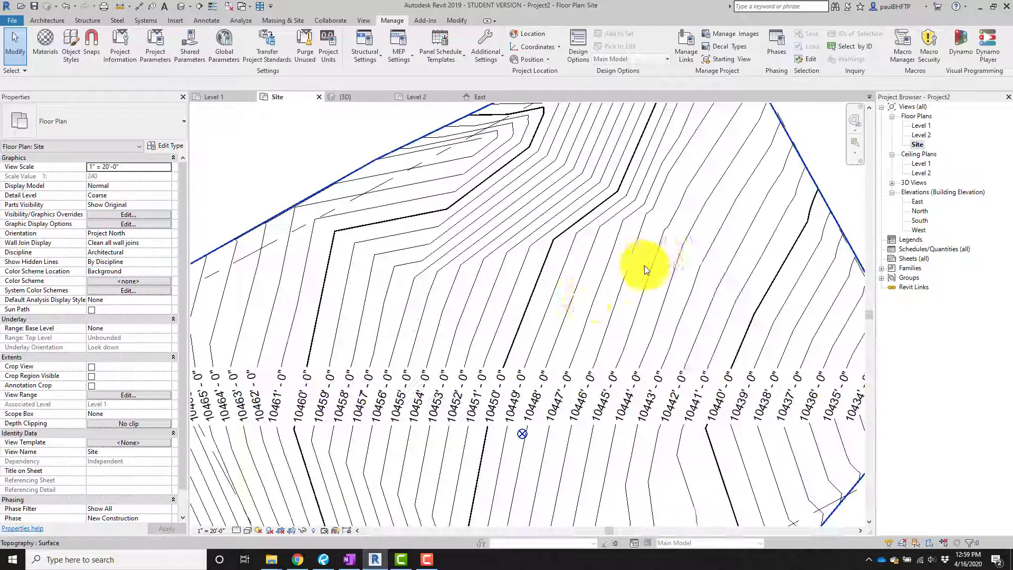
{"action": "scroll", "coordinate": [631, 292], "scroll_direction": "down", "scroll_amount": 5}
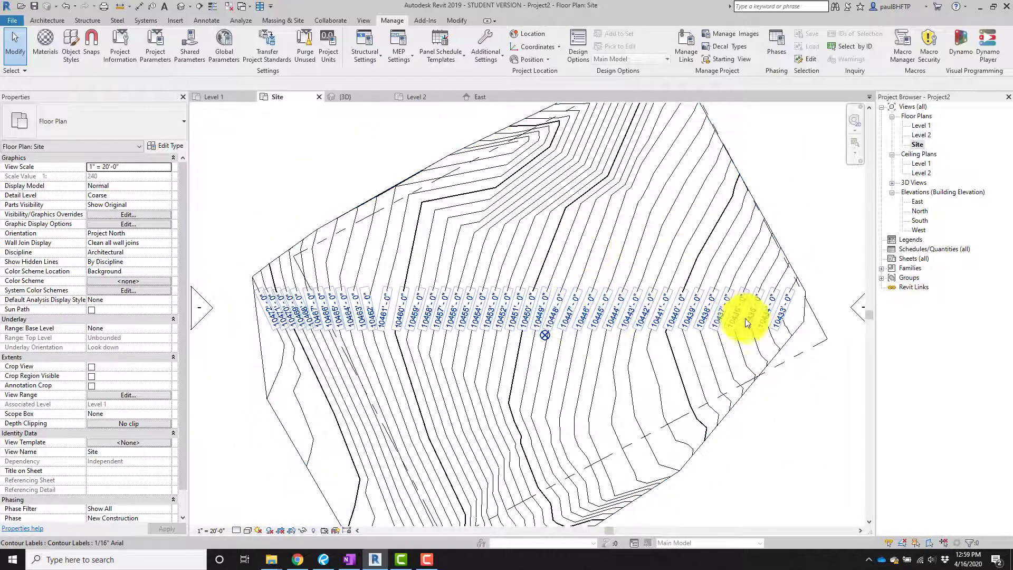
{"action": "scroll", "coordinate": [752, 337], "scroll_direction": "down", "scroll_amount": 1}
{"action": "scroll", "coordinate": [758, 343], "scroll_direction": "down", "scroll_amount": 1}
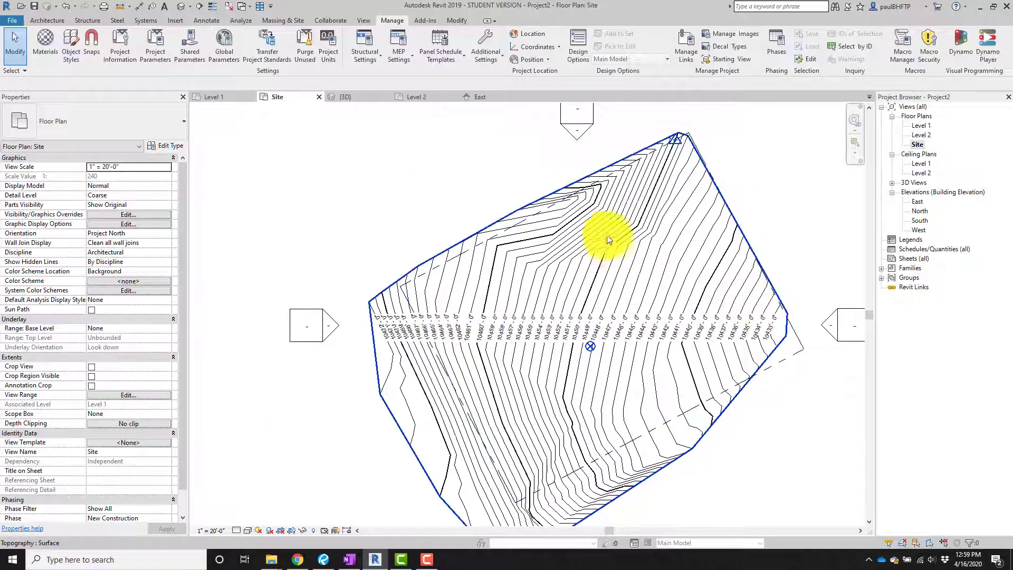